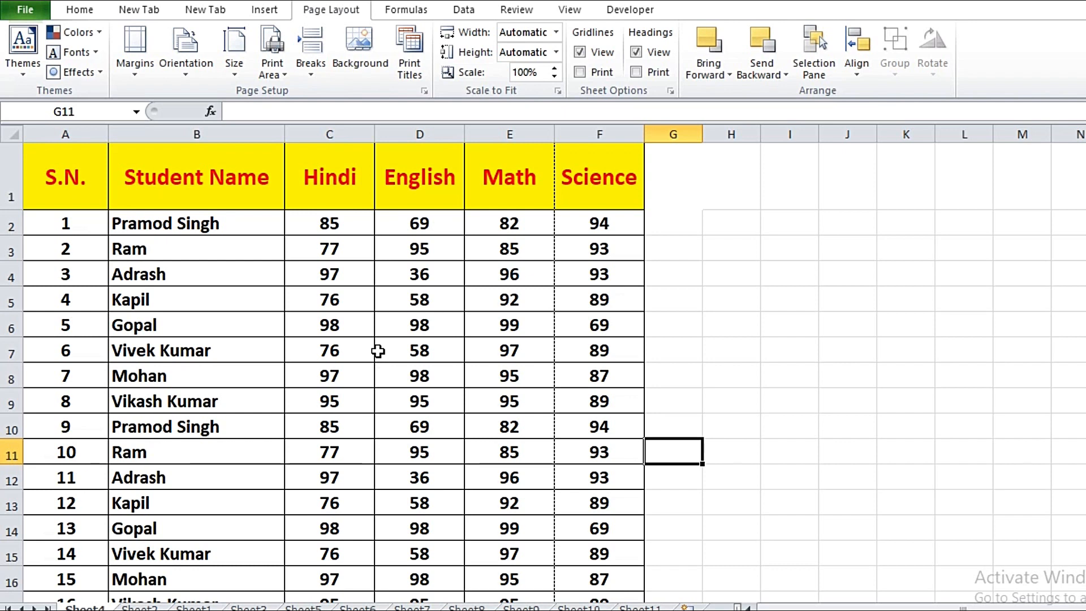
Step: Open the print preview of the marks sheet and page through it to see how the columns split across pages
click(696, 433)
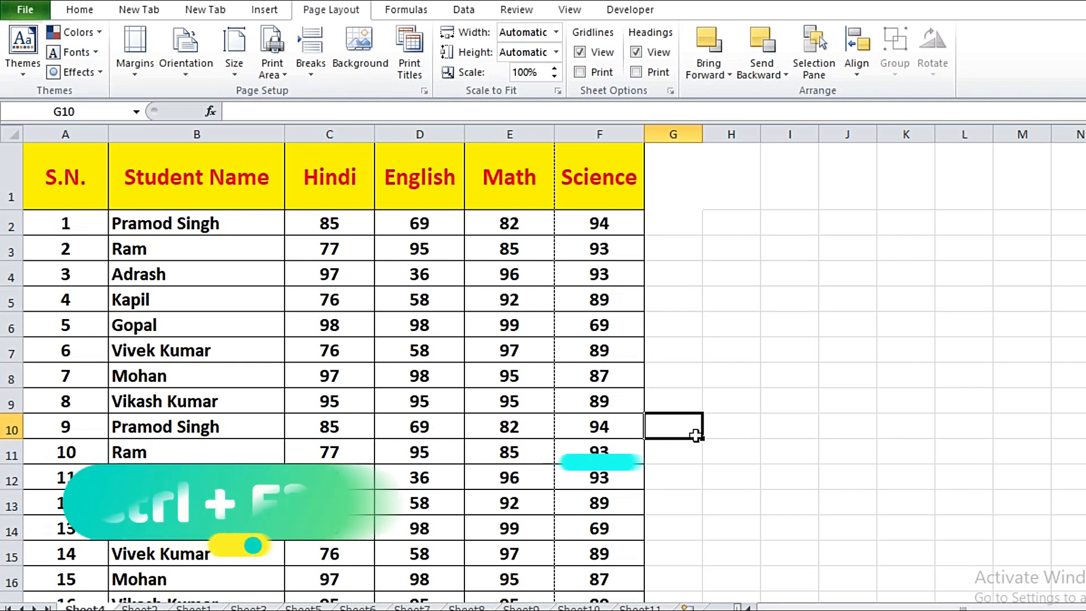
key(ctrl+F2)
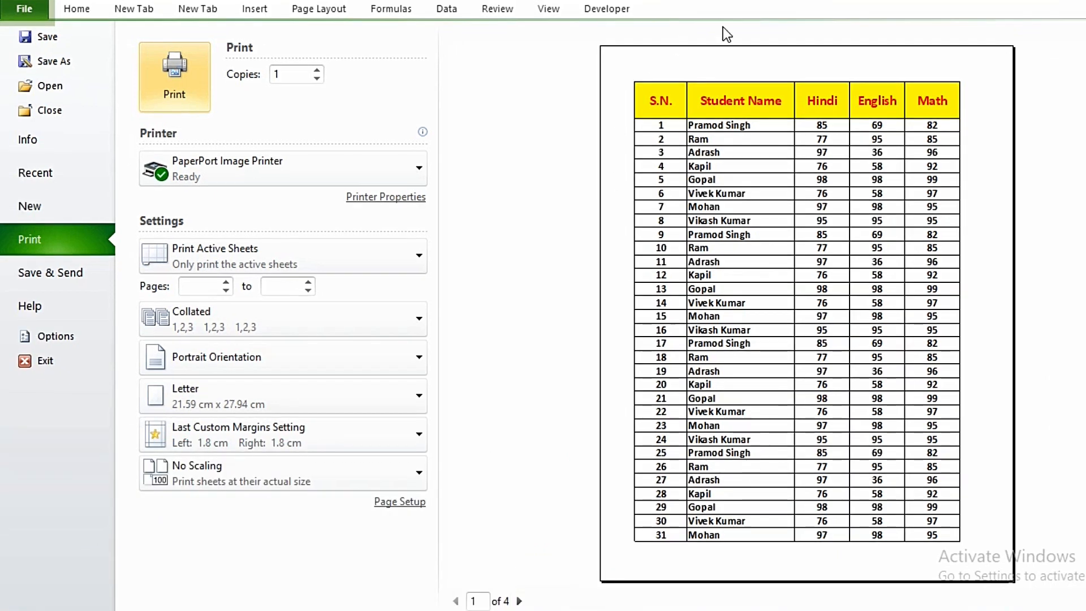
click(519, 601)
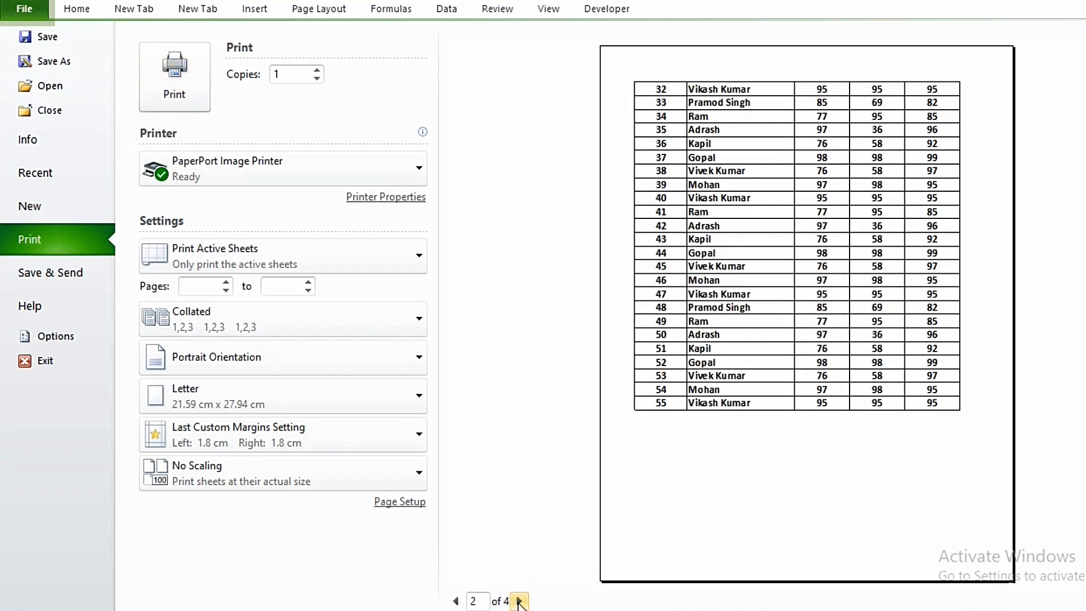
click(520, 601)
click(519, 602)
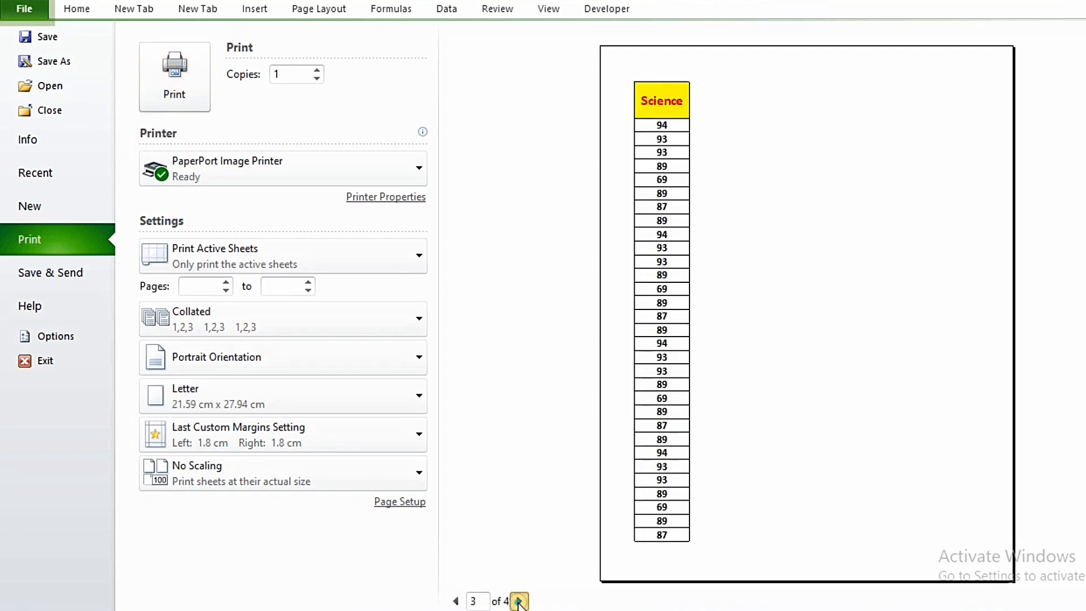
scroll(520, 604, up, 1)
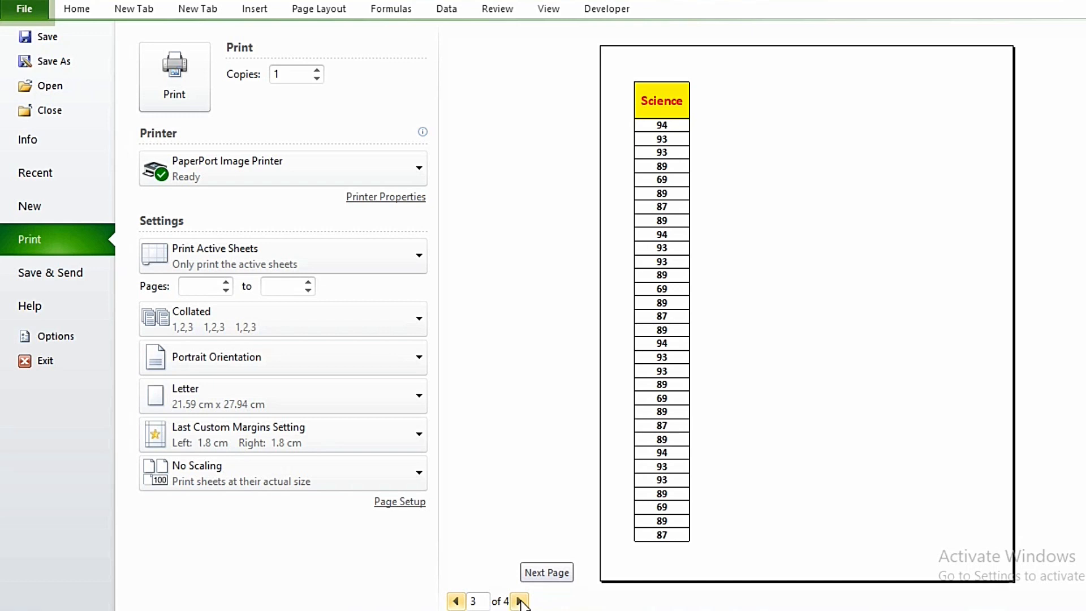
Step: Set the sheet's print scale to 90%
click(318, 10)
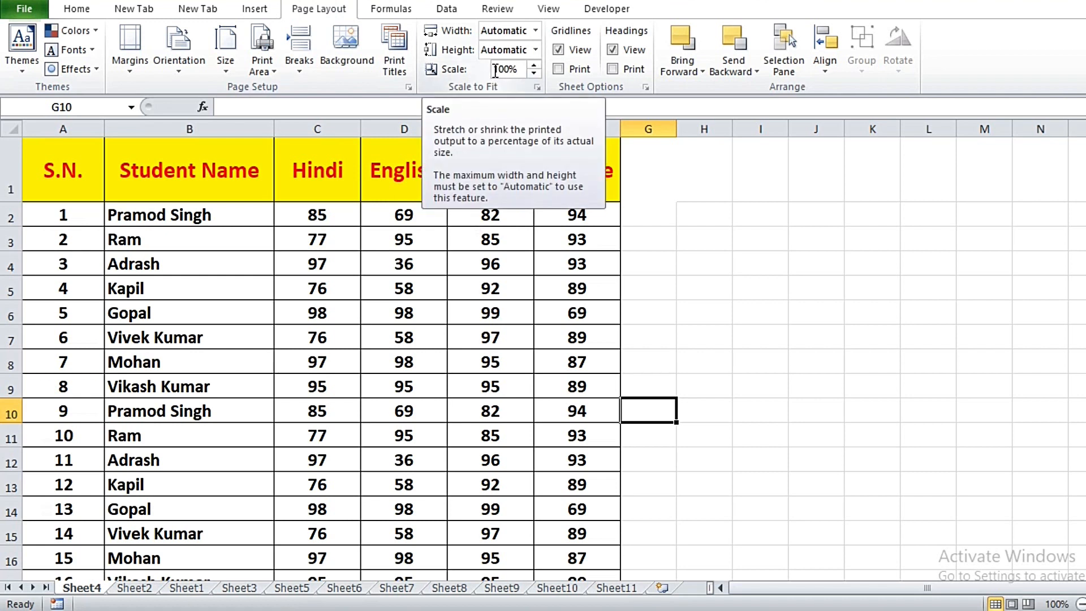
click(535, 72)
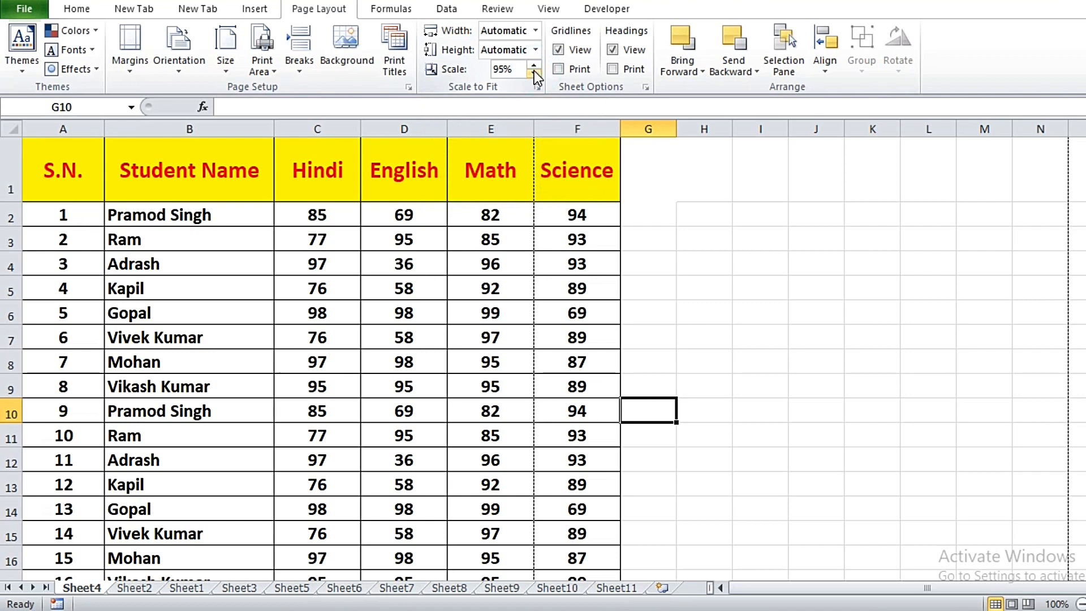
click(533, 72)
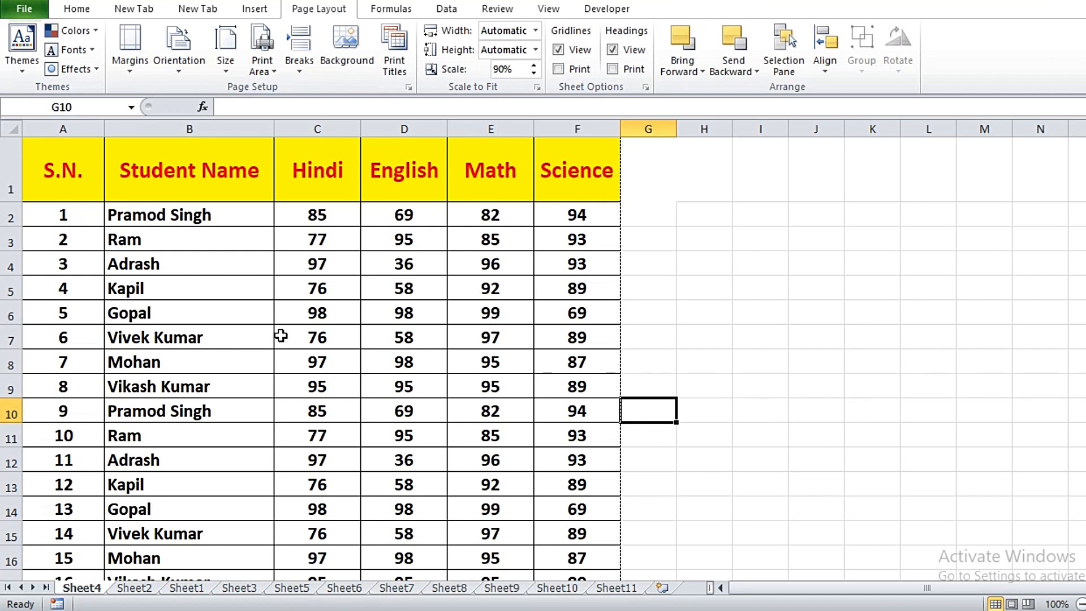
Step: Check the first two pages of the rescaled marks sheet in print preview, then return to the worksheet
key(ctrl+p)
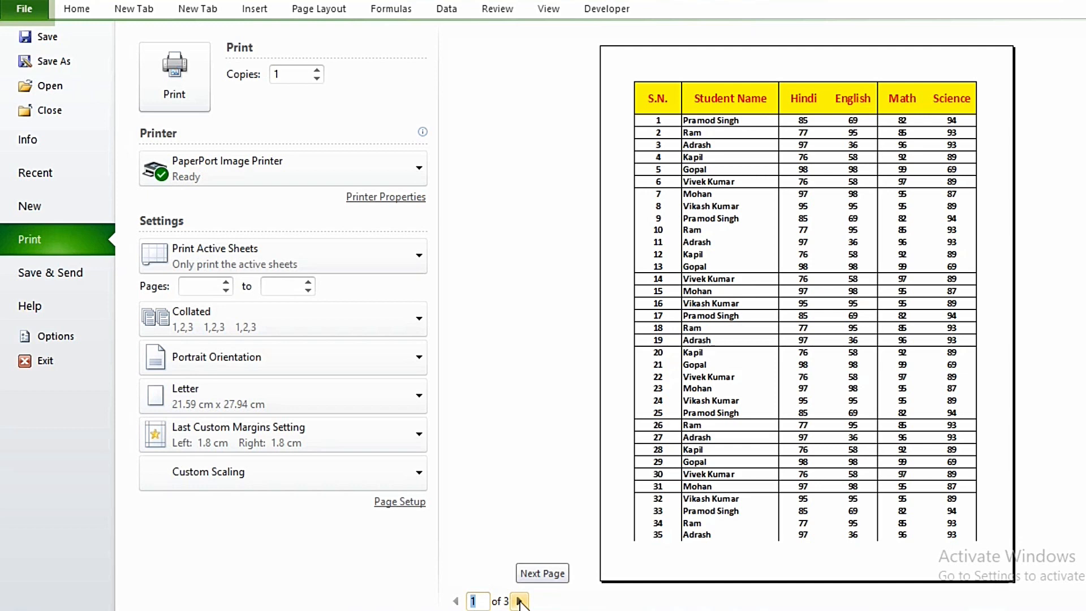
click(519, 602)
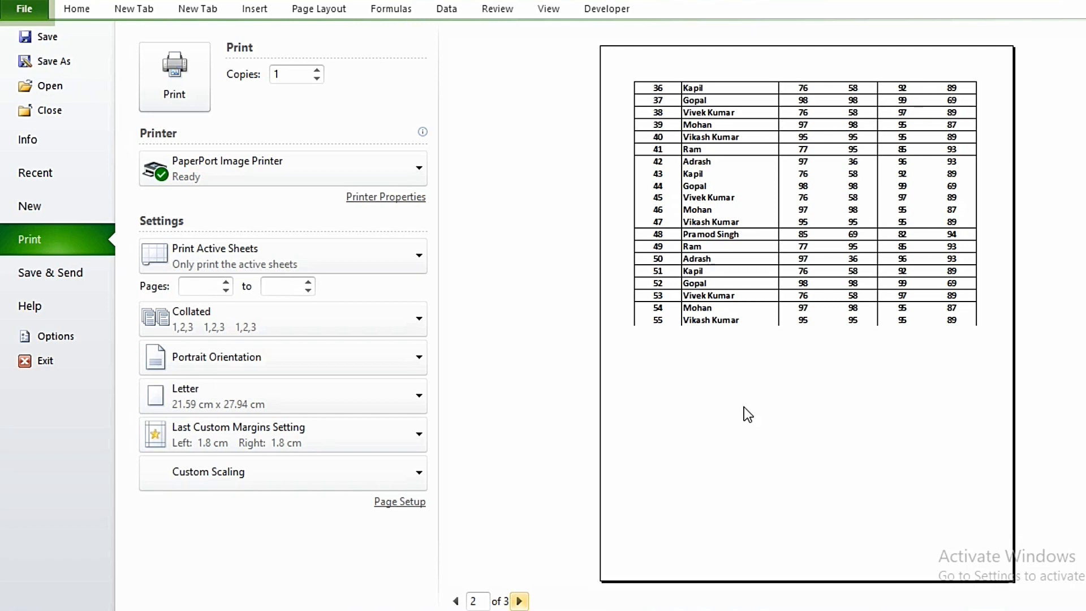
click(312, 9)
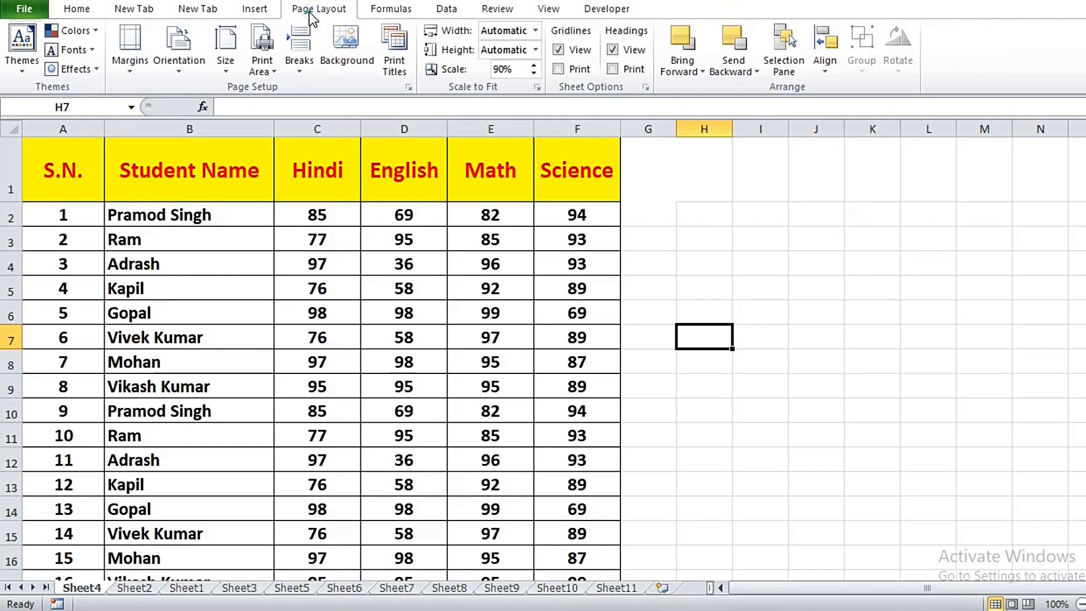
click(656, 434)
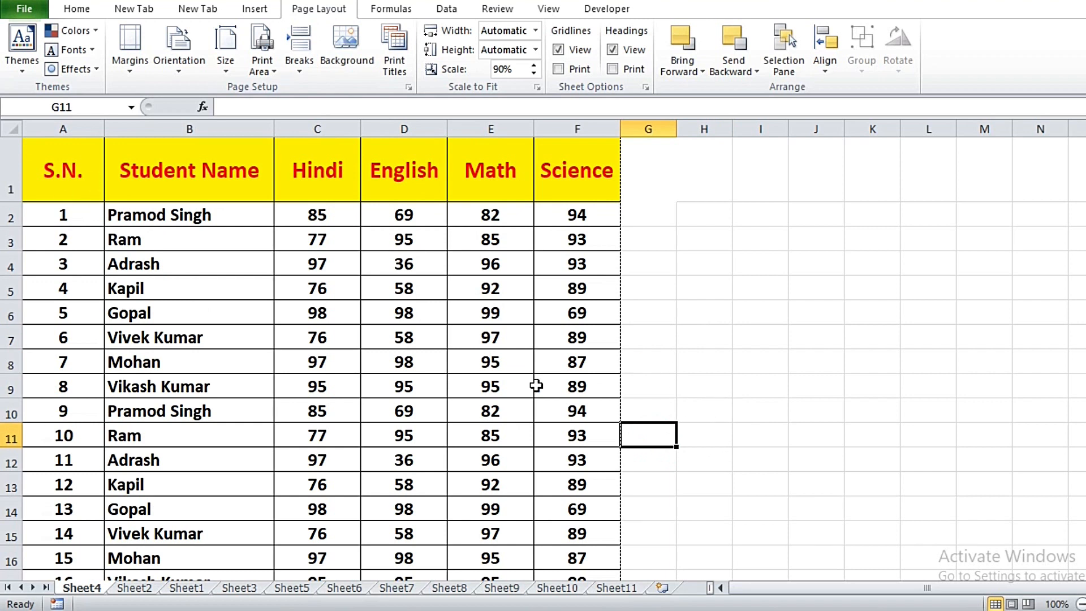
Step: Set cells A1:F6, the header and first five student rows, as the print area and check the print preview
drag(63, 165, 604, 315)
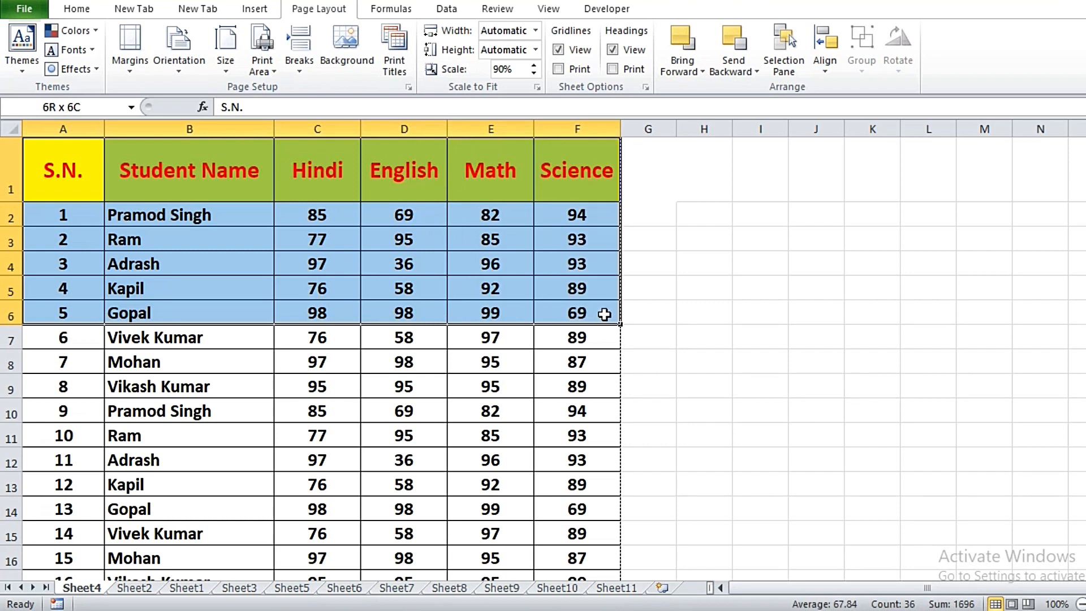
click(604, 314)
drag(64, 176, 615, 320)
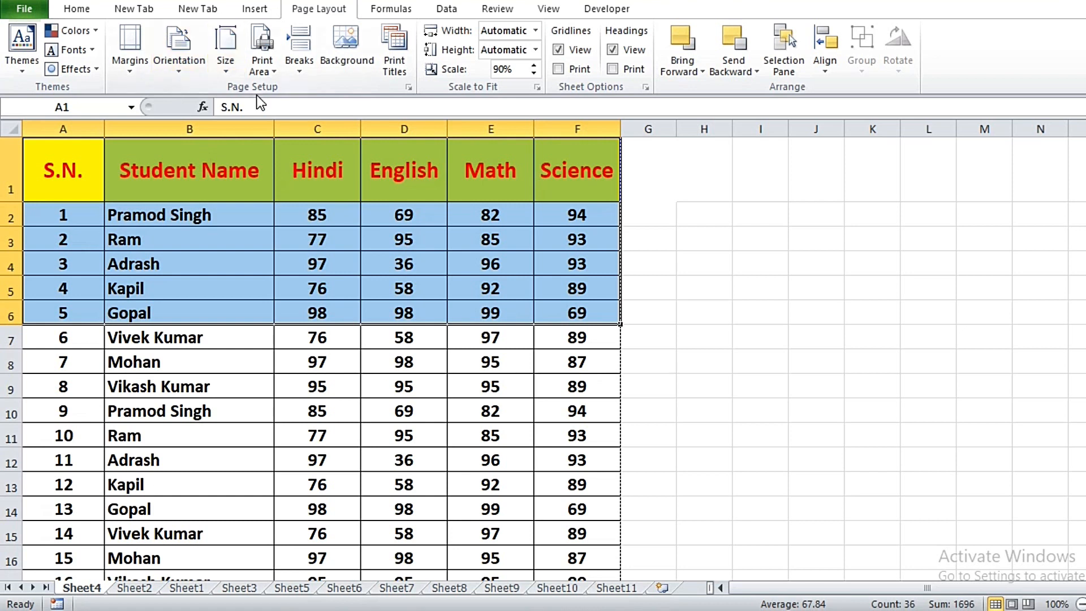
click(276, 72)
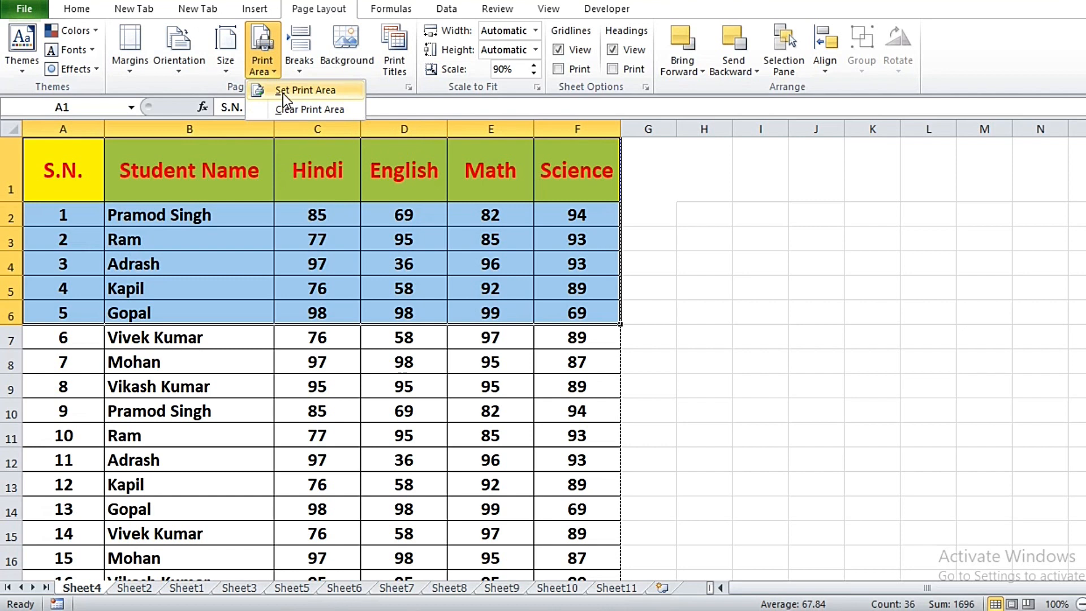
click(318, 90)
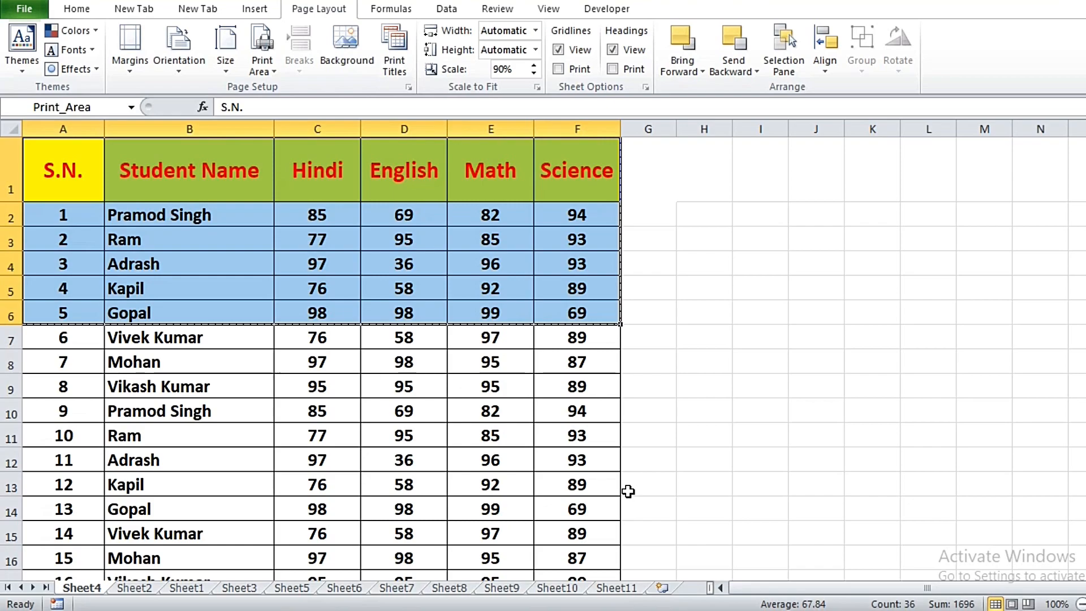
key(ctrl+p)
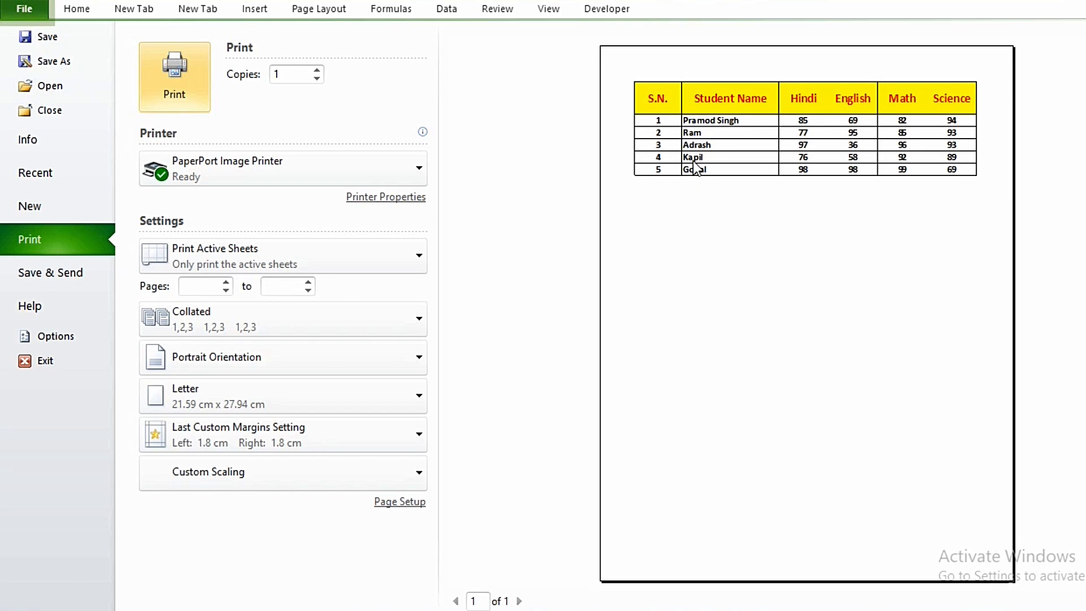
click(308, 8)
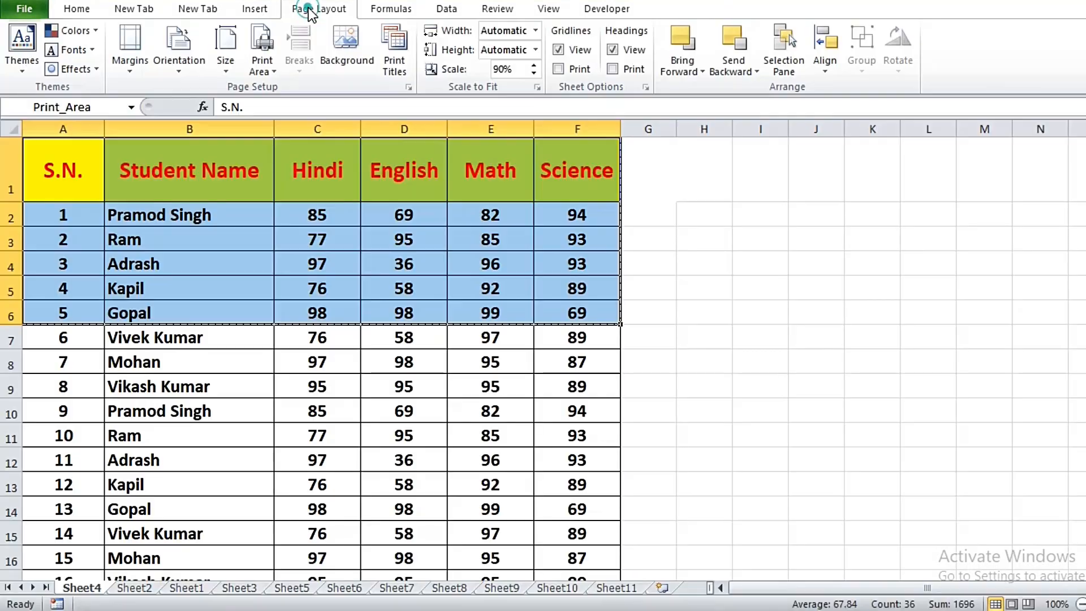
Step: Clear the print area covering A1:F6
click(273, 70)
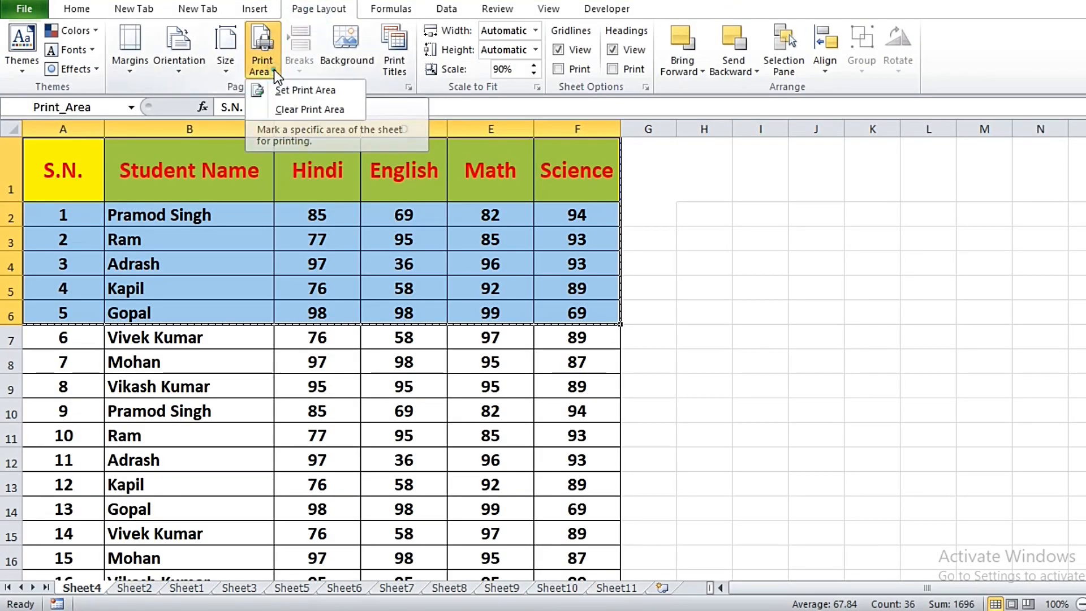
click(284, 110)
click(230, 352)
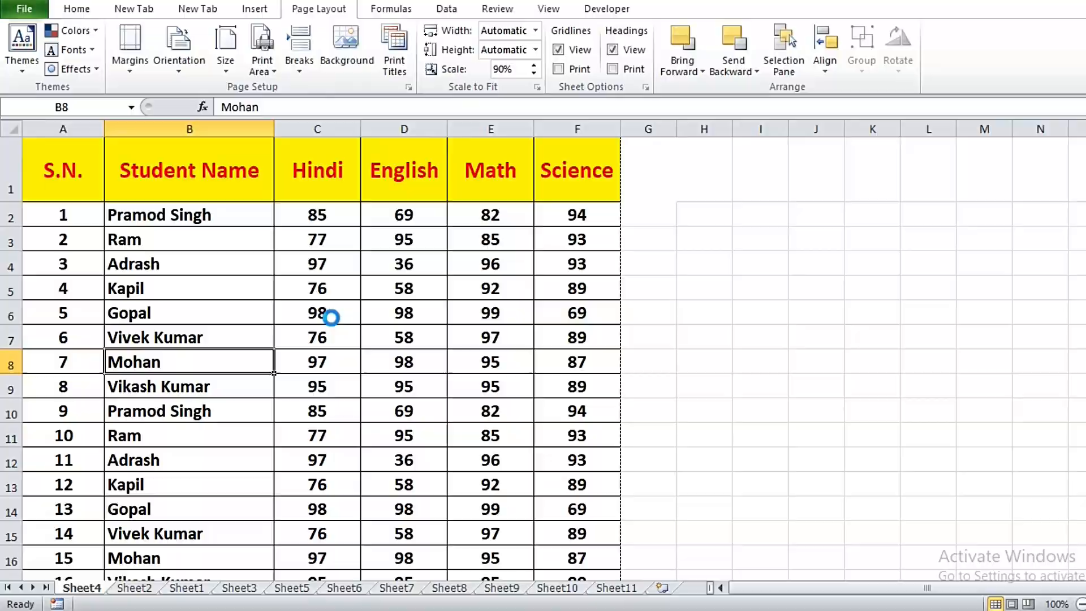
Step: Check the first two pages of the complete marks sheet in print preview and return to the worksheet
key(ctrl+p)
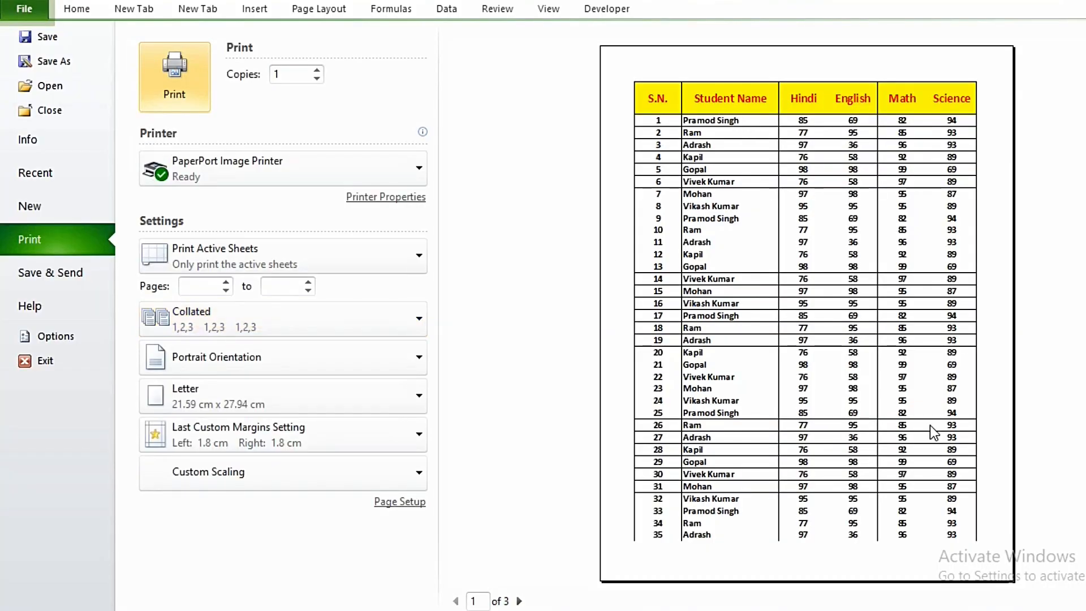
click(519, 601)
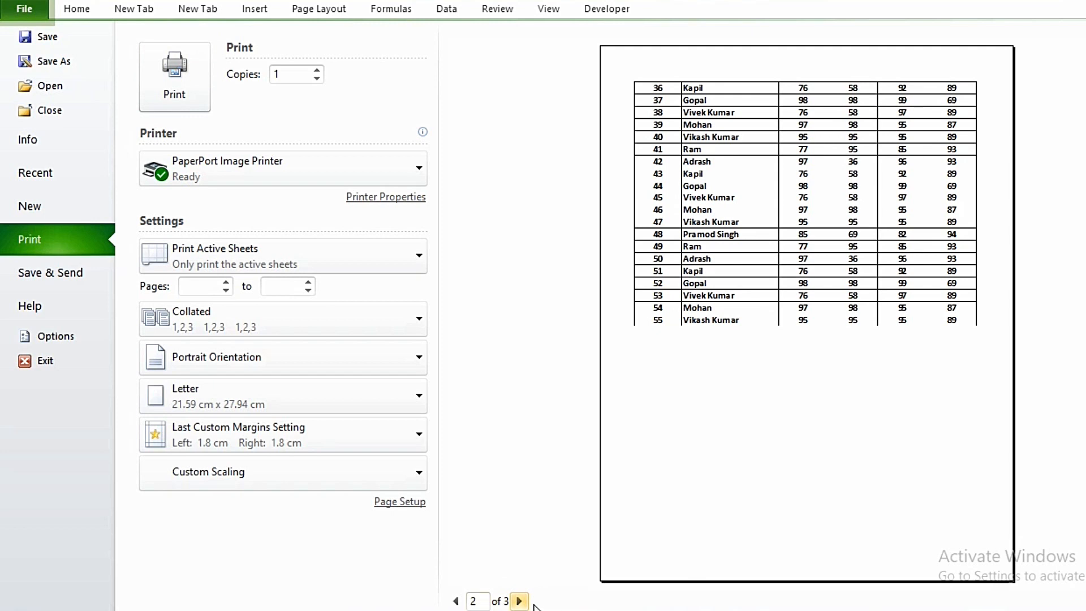
click(317, 10)
key(Up)
key(Right)
key(Right)
key(Right)
key(Right)
key(Right)
key(Right)
key(Right)
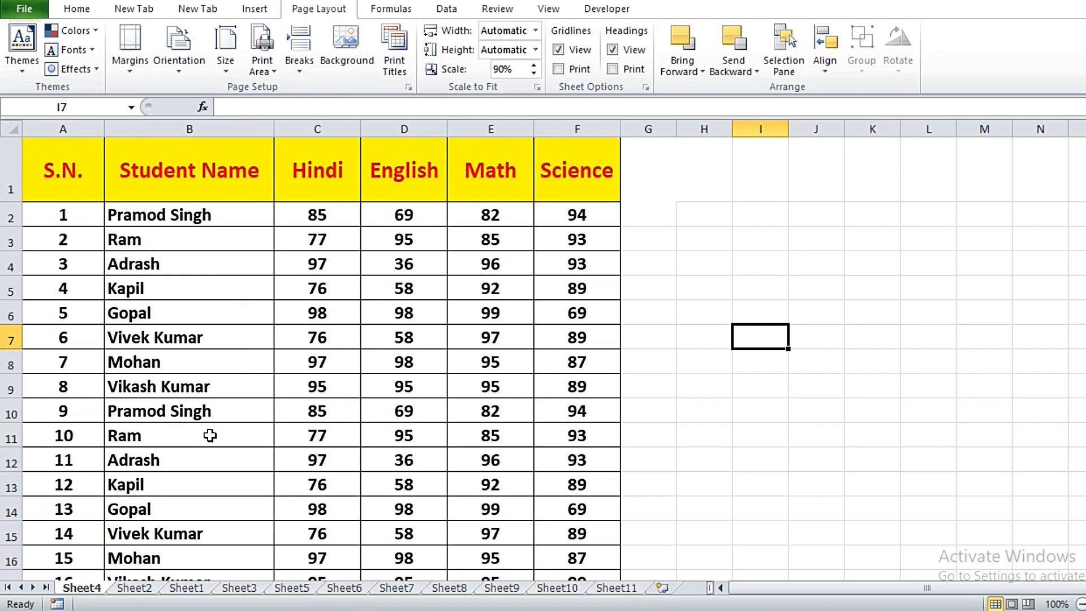
Step: Set cells A1:F11, the header and first ten student rows, as the print area and check the print preview
drag(88, 154, 565, 434)
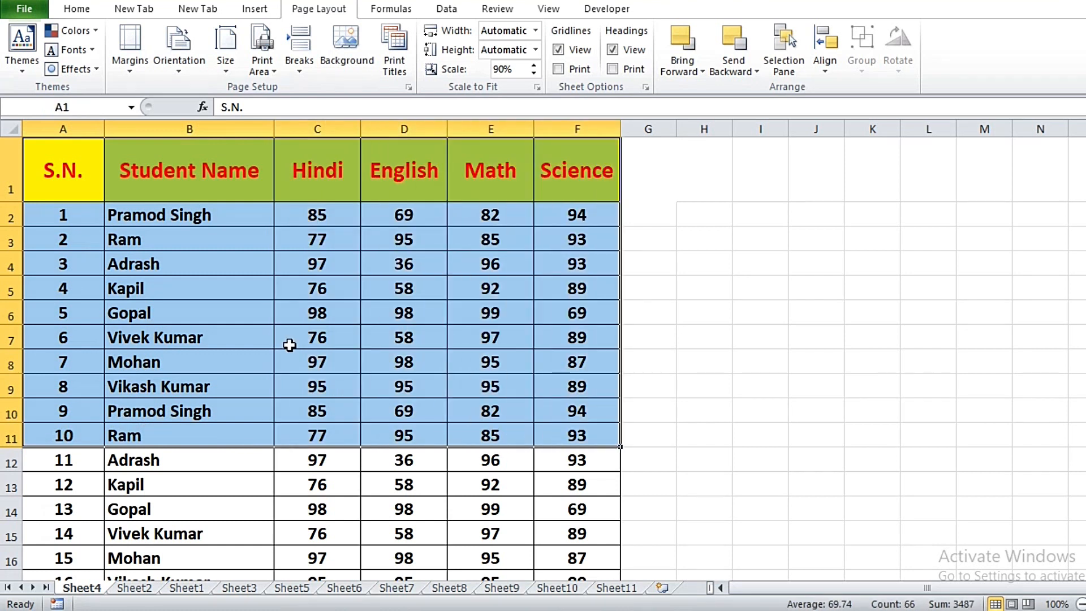
click(273, 71)
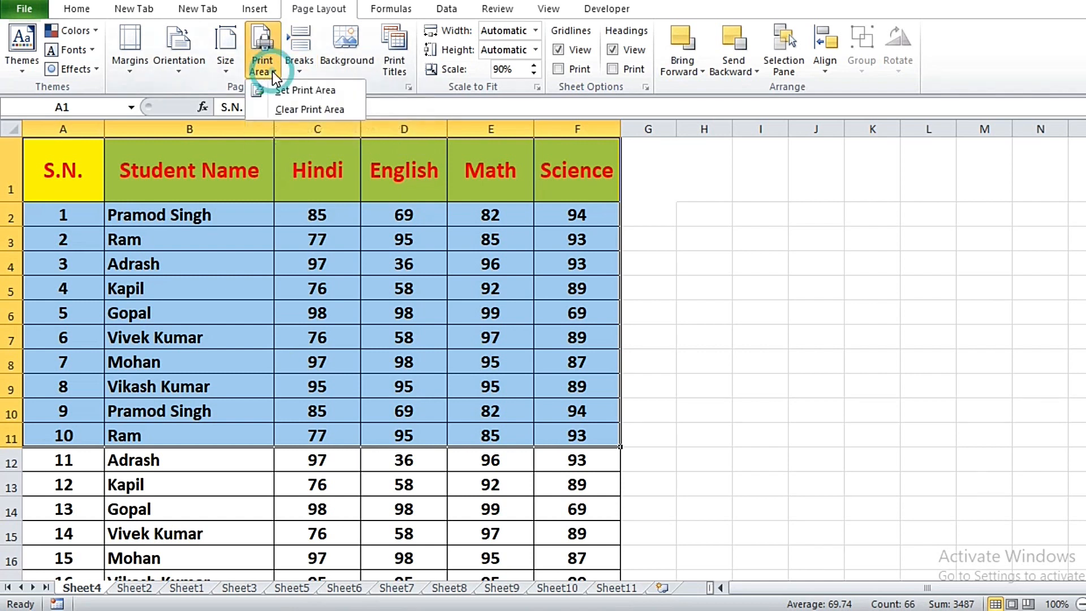
click(286, 90)
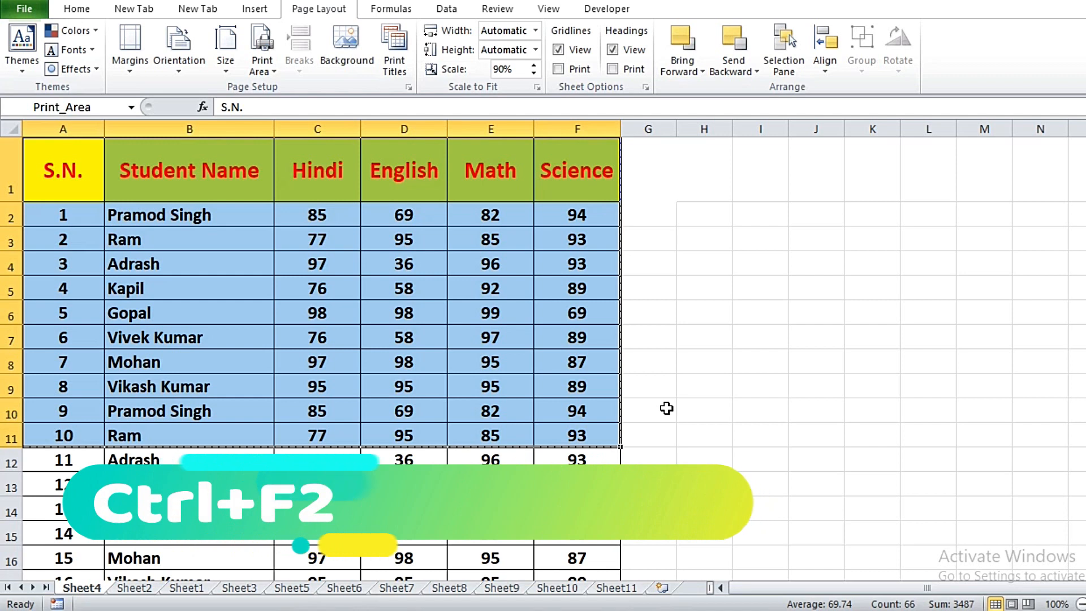
key(ctrl+F2)
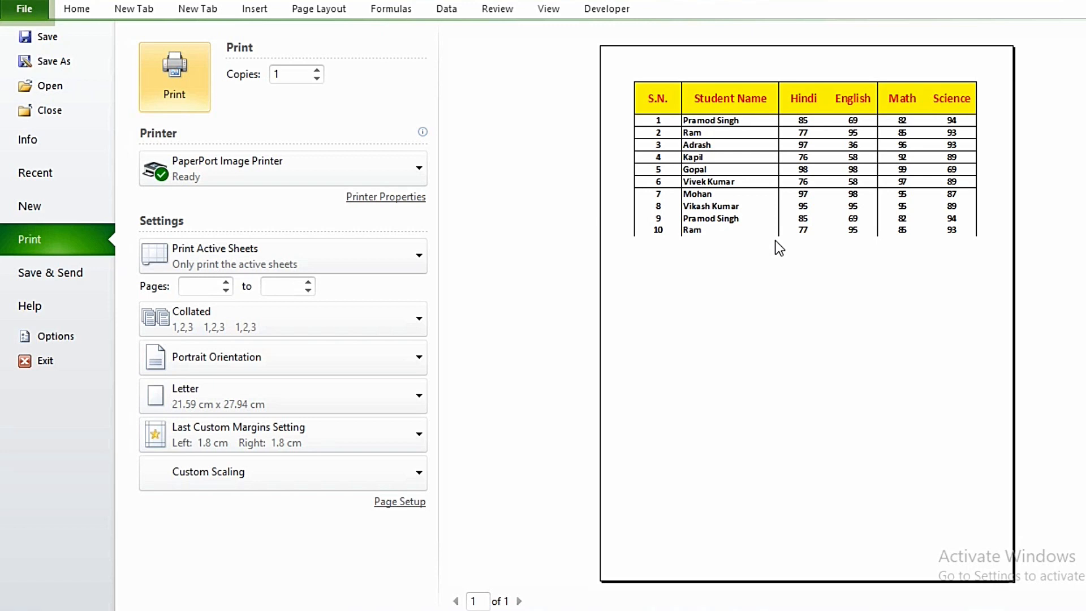
click(312, 17)
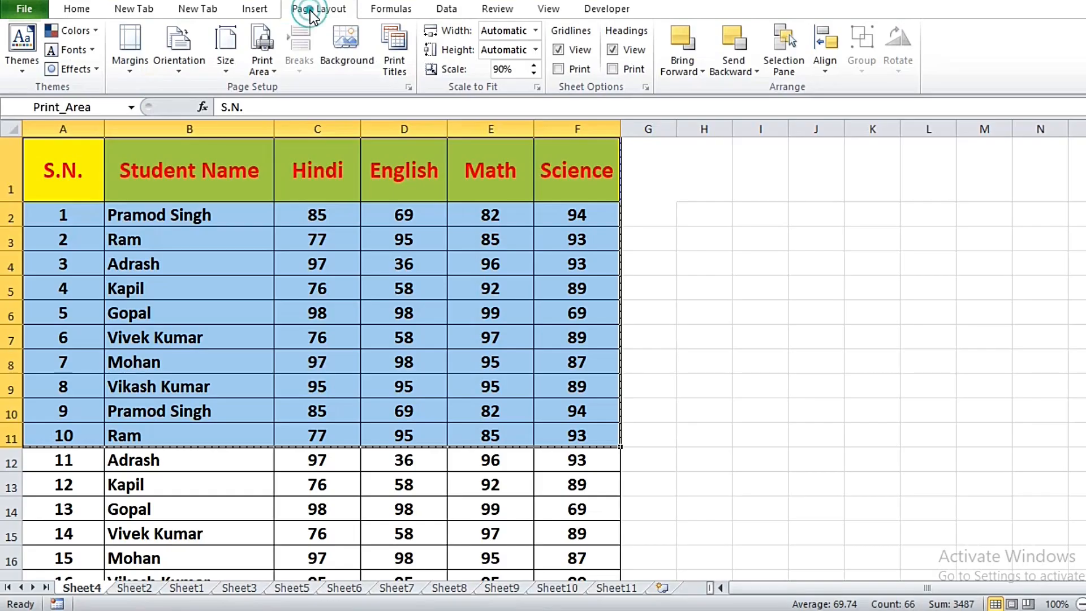
Step: Clear the print area covering A1:F11
click(272, 70)
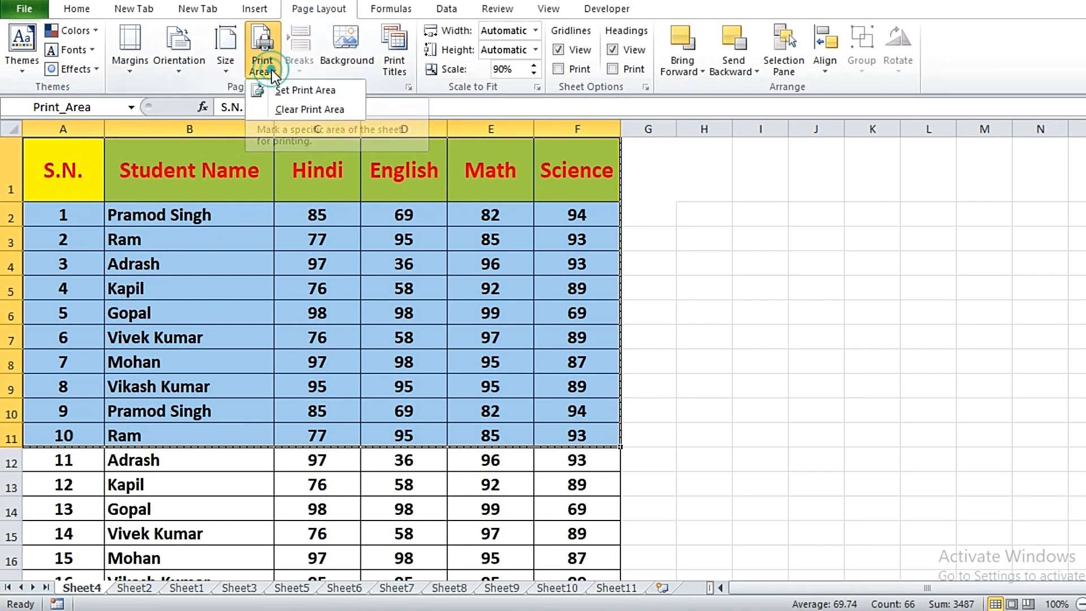
click(277, 112)
click(467, 483)
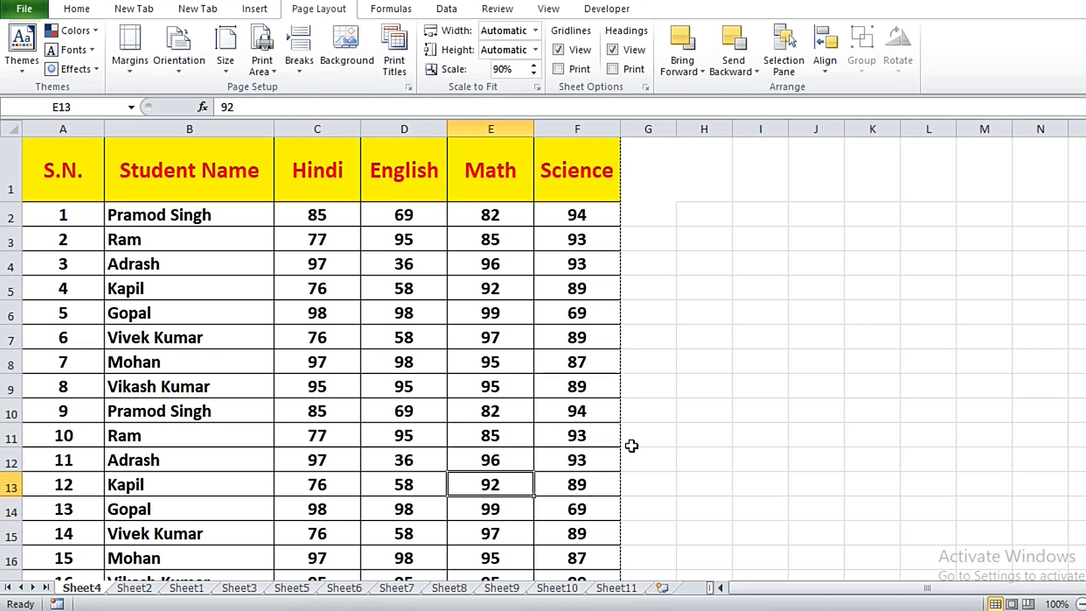
Step: Review pages 1 and 2 of the full table in print preview and go back to the worksheet
key(ctrl+p)
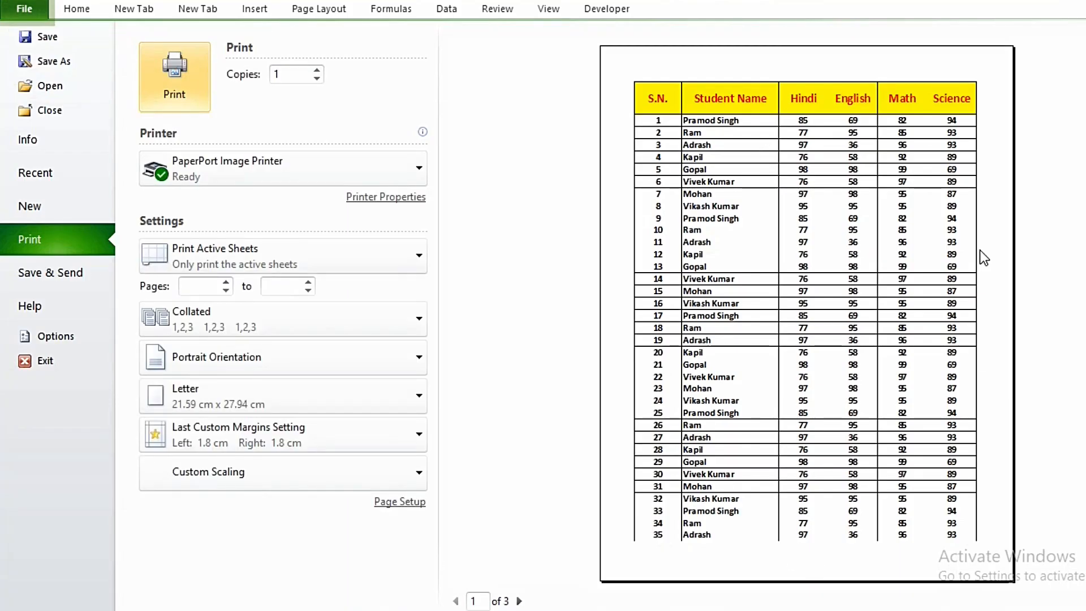
click(519, 602)
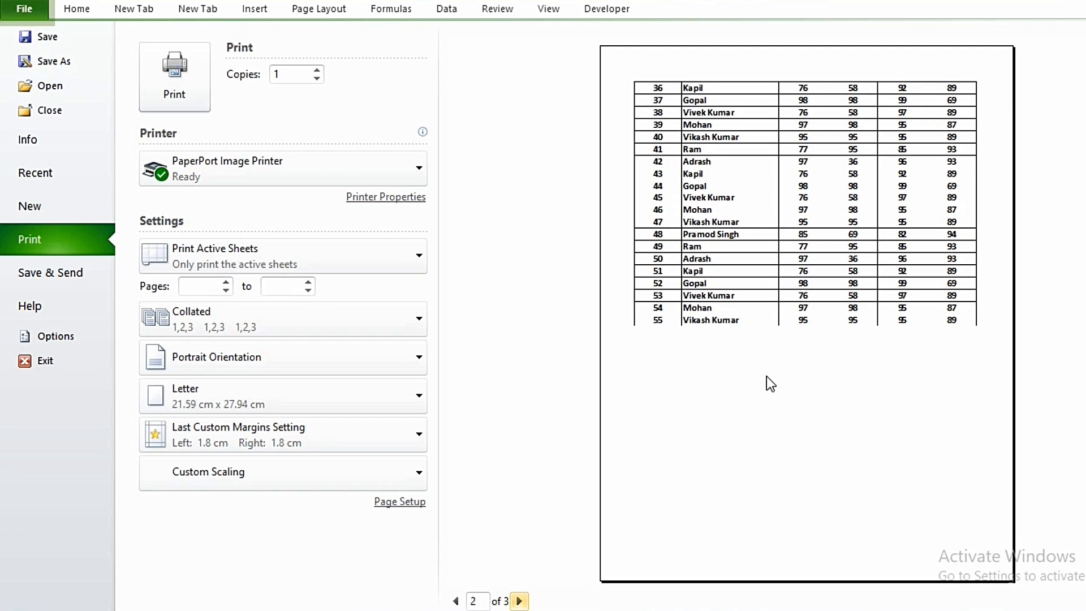
click(311, 11)
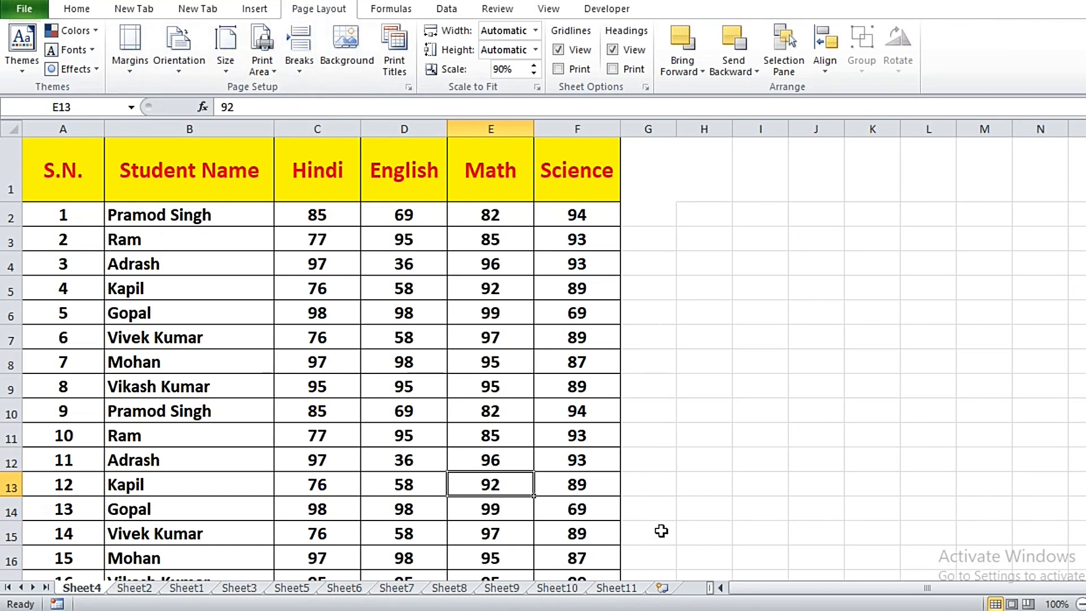
Step: Set cells A7:F15, serial numbers 6 to 14, as the print area and check the print preview
click(661, 512)
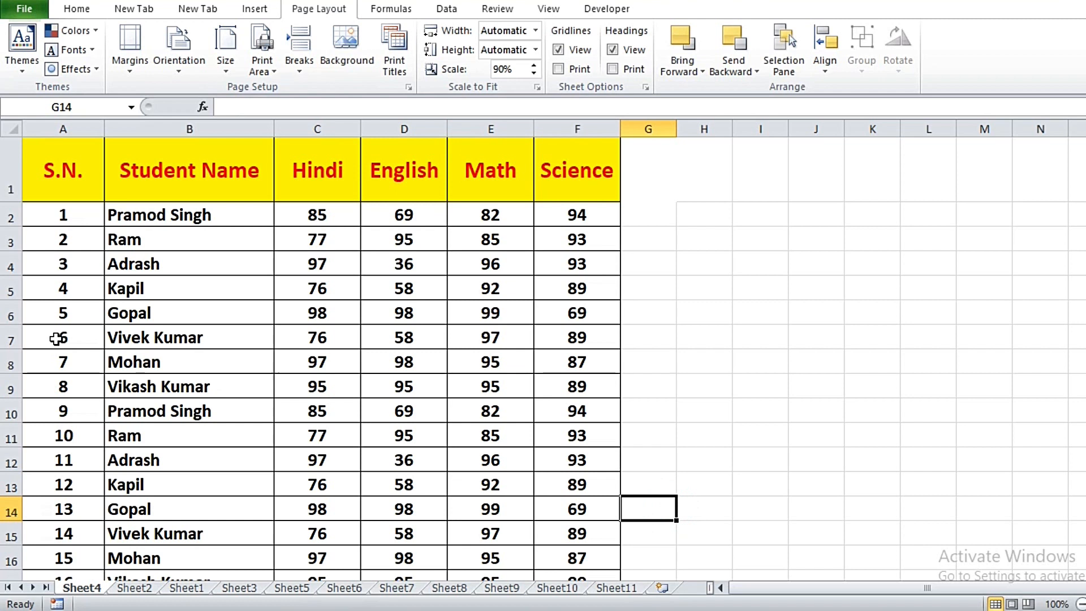
drag(53, 337, 600, 537)
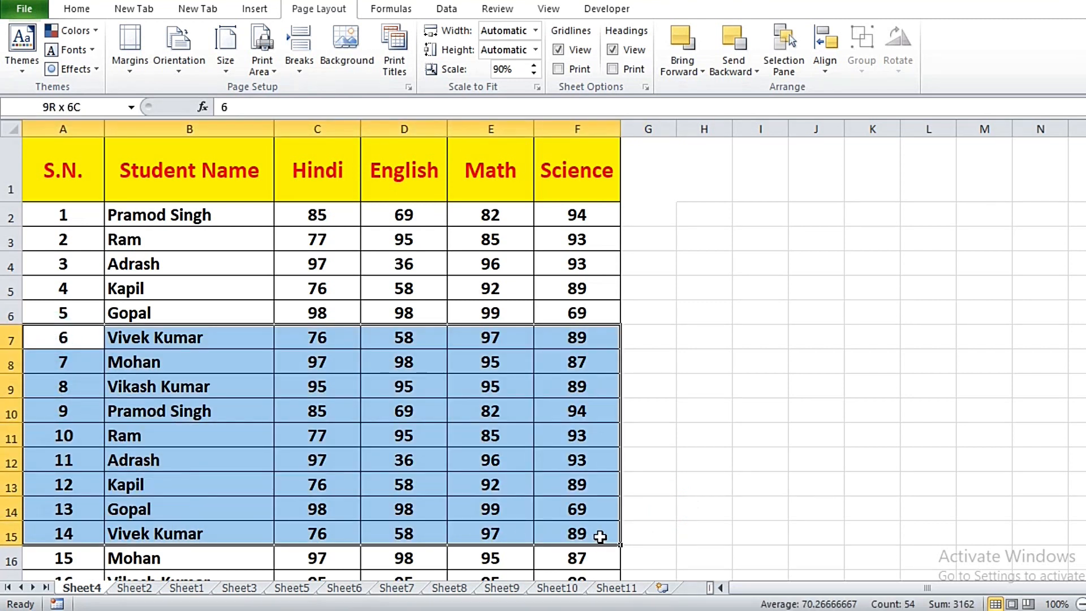
drag(601, 537, 599, 534)
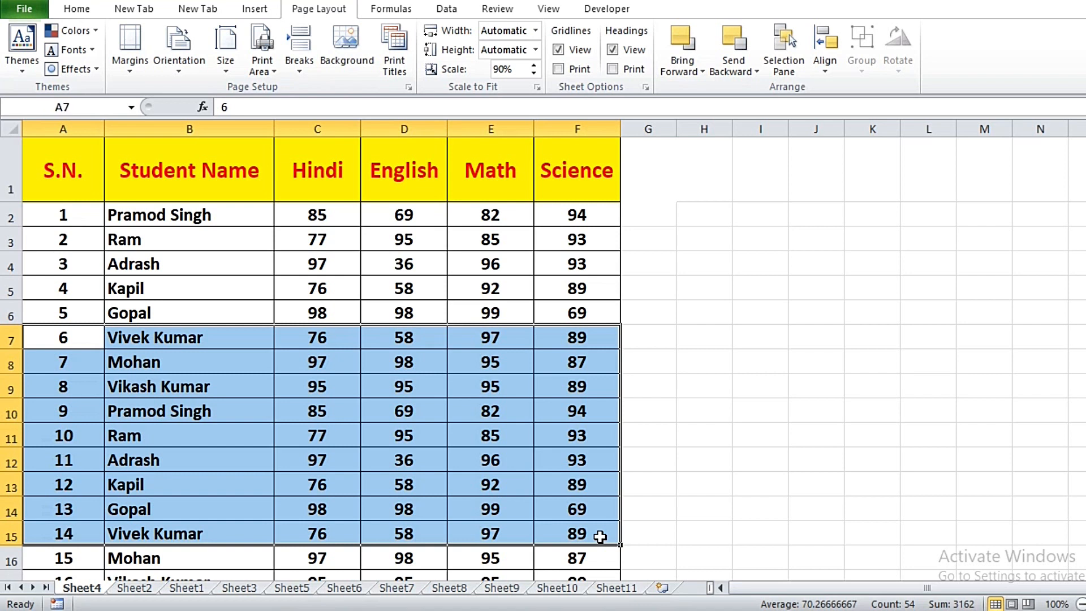
click(273, 71)
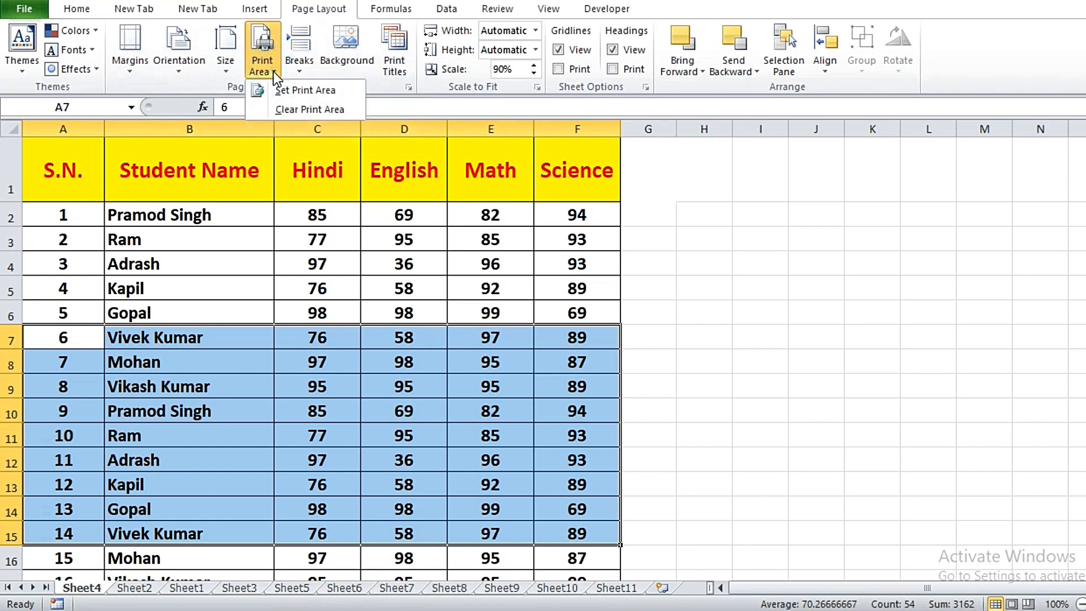
click(293, 88)
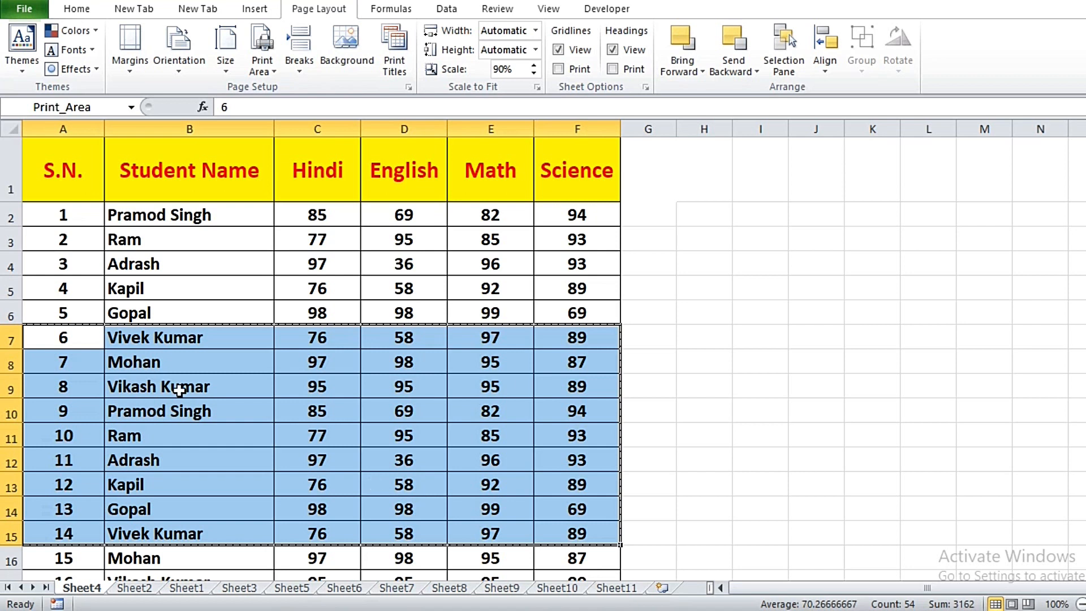
key(ctrl+p)
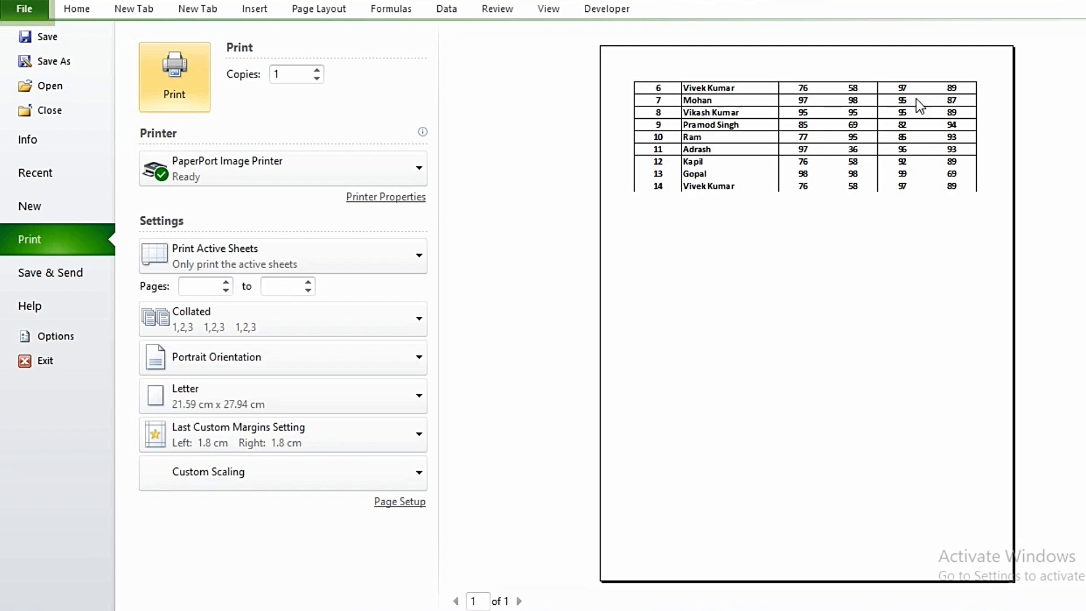
click(303, 10)
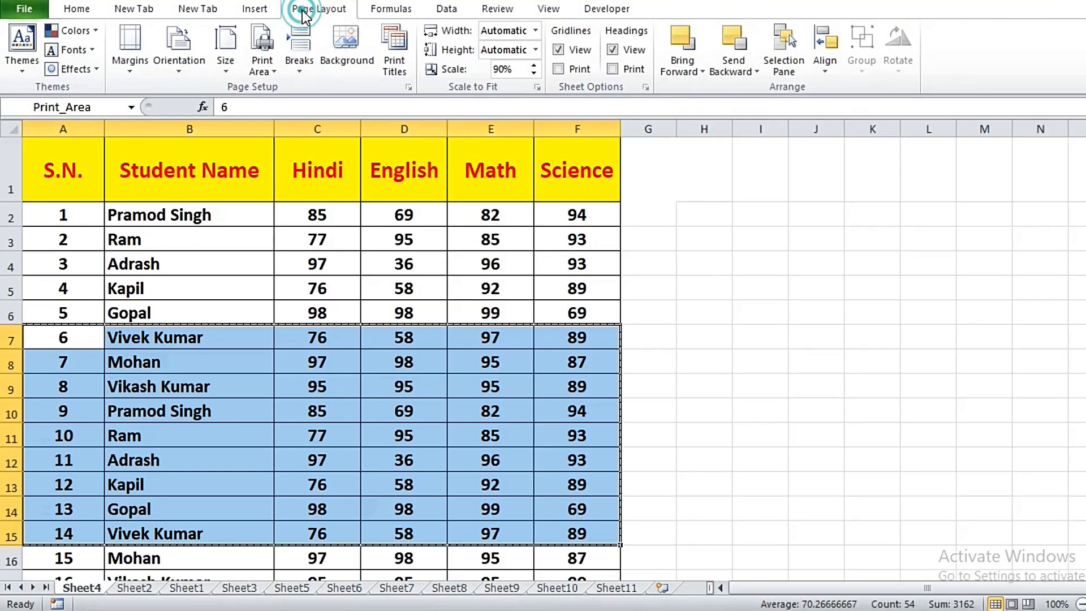
Step: Clear the print area covering A7:F15 and deselect the range
click(274, 73)
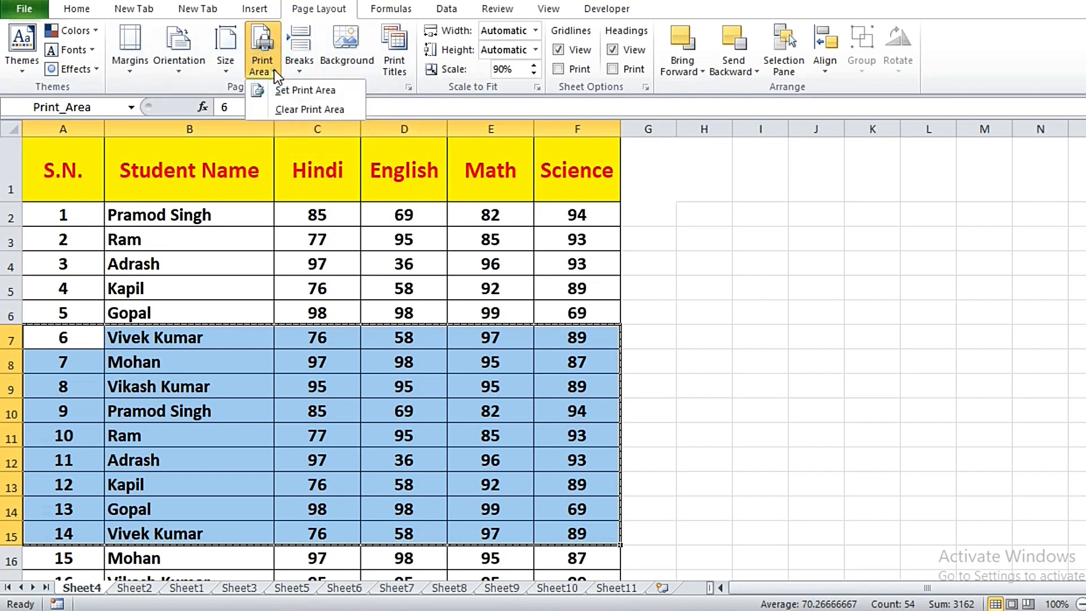
click(280, 110)
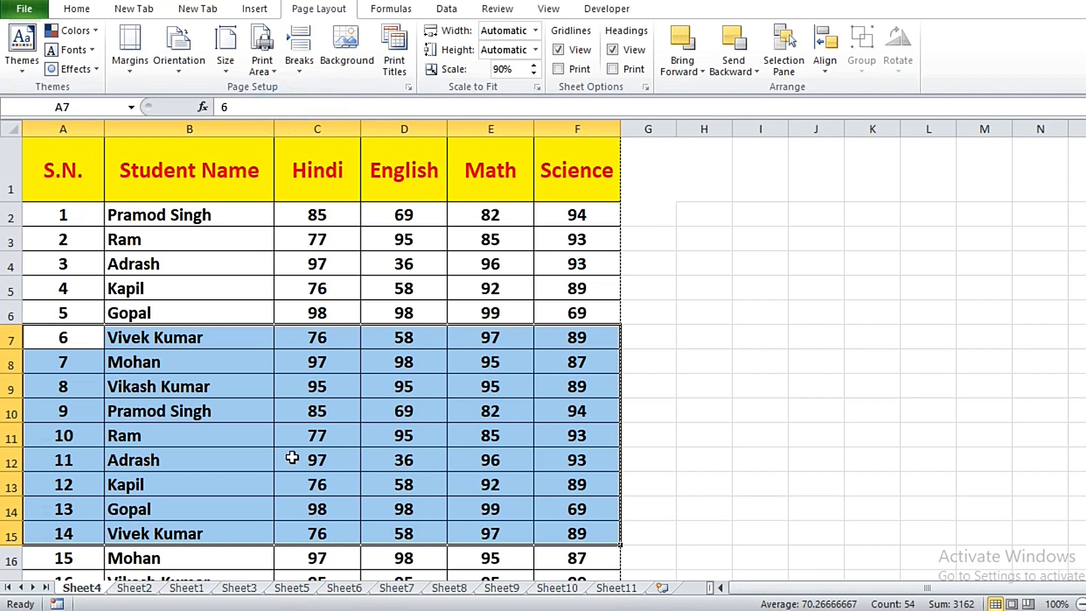
click(701, 471)
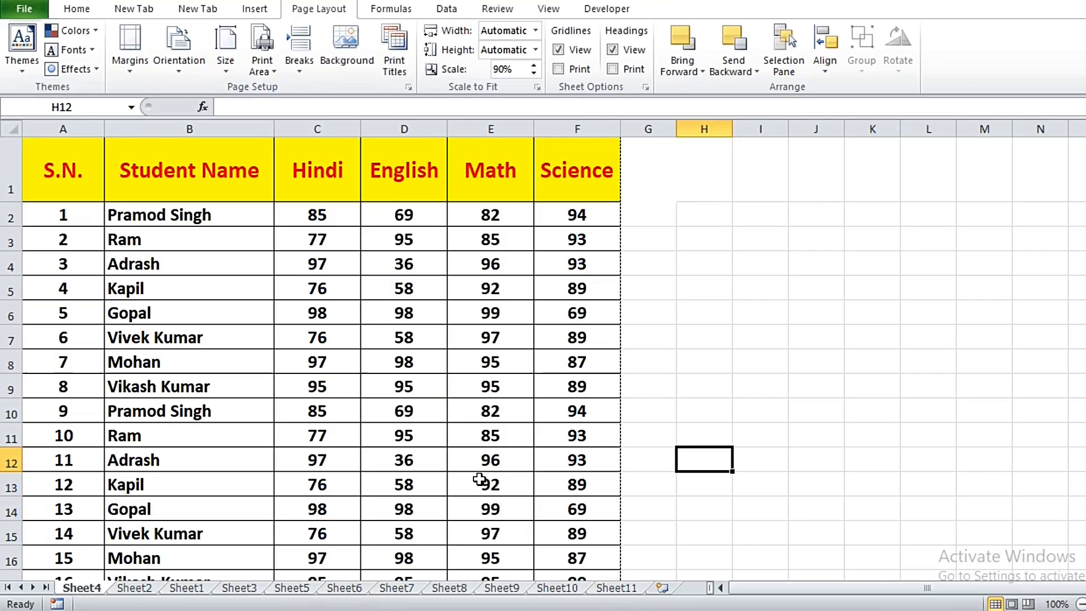
Step: View the first two pages of the uncropped marks sheet in print preview and return to the worksheet
key(ctrl+p)
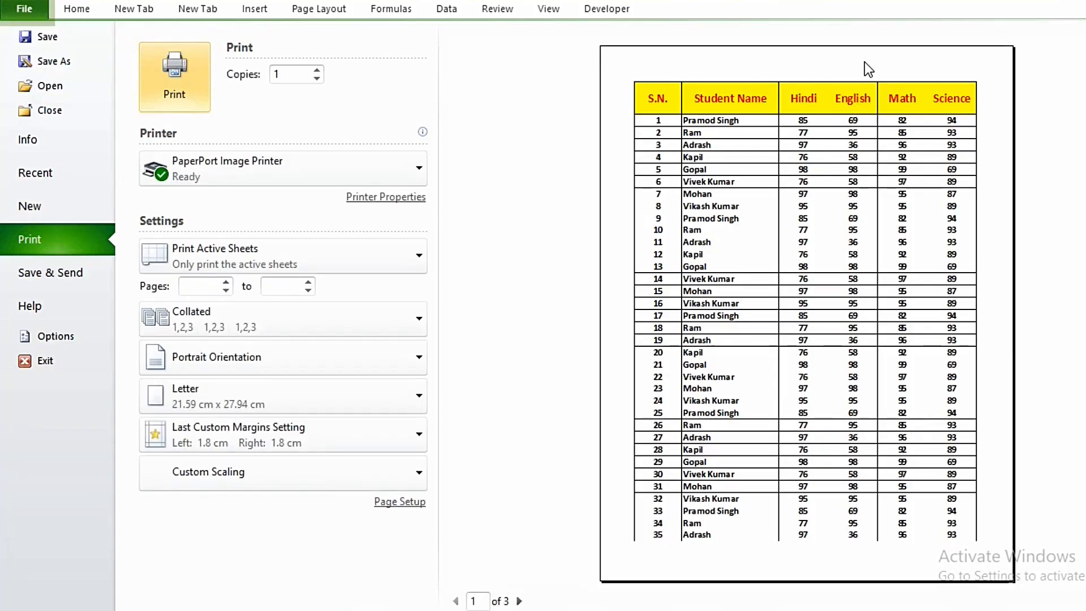
click(519, 601)
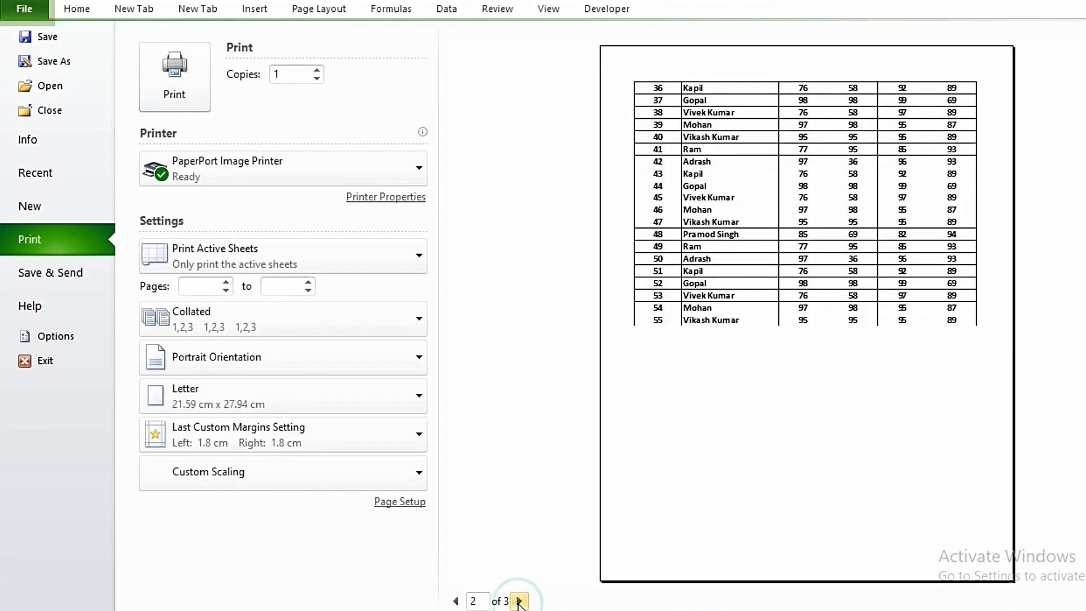
click(306, 15)
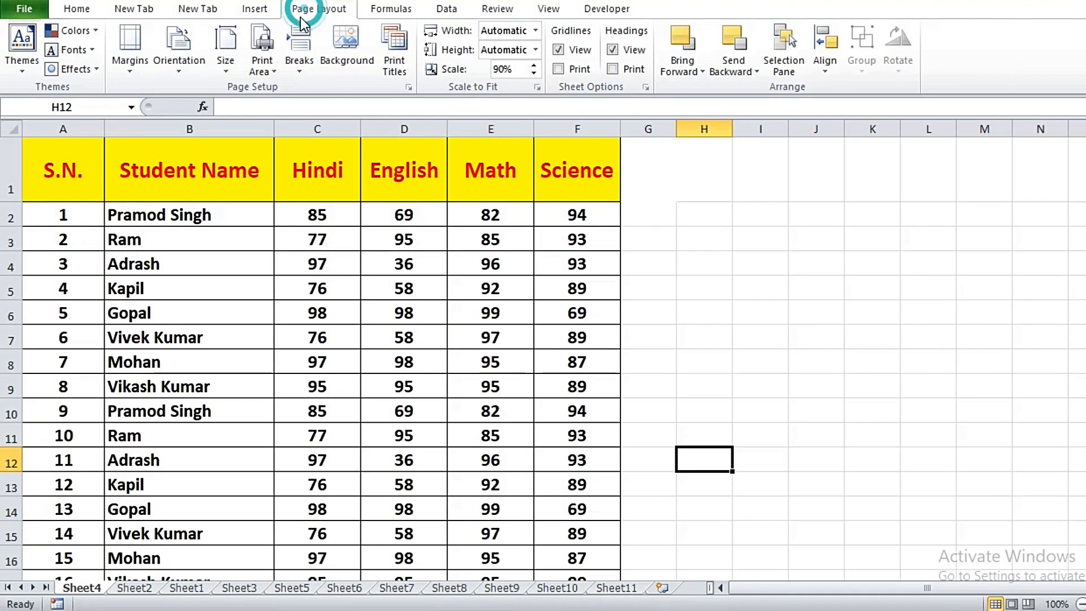
Step: Page through pages 1 to 3 in print preview to check which pages carry the header row, then return to the worksheet
click(707, 361)
key(Left)
key(Down)
key(Down)
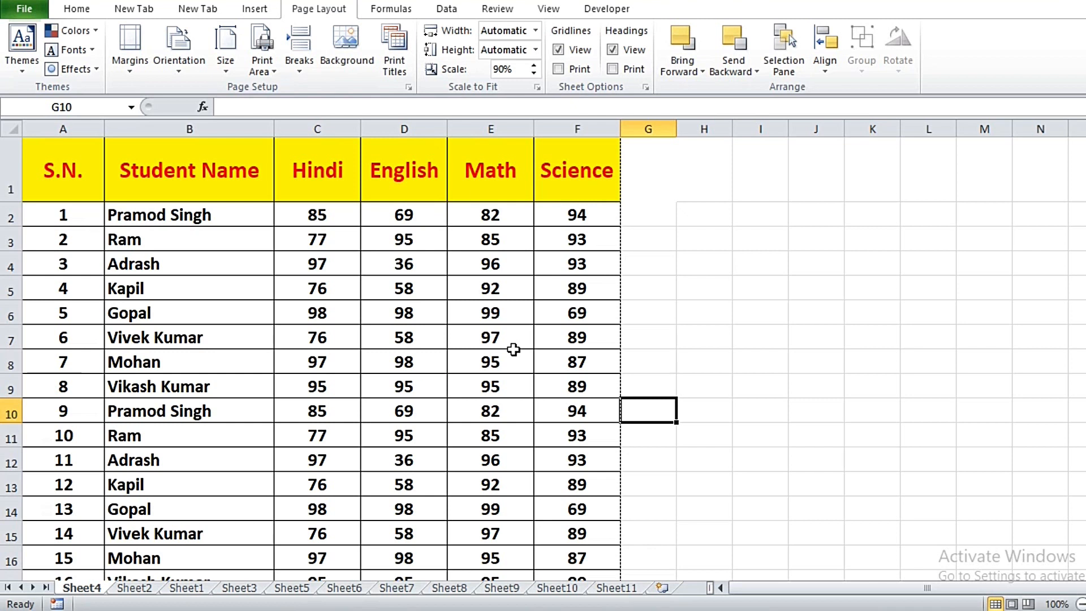
key(ctrl+F2)
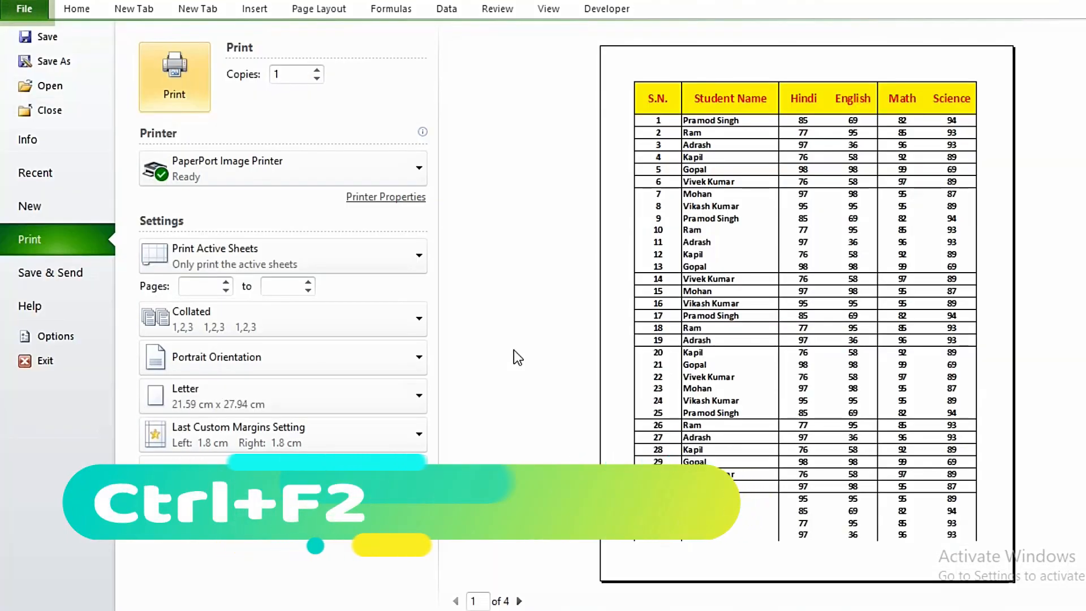
click(519, 601)
click(519, 601)
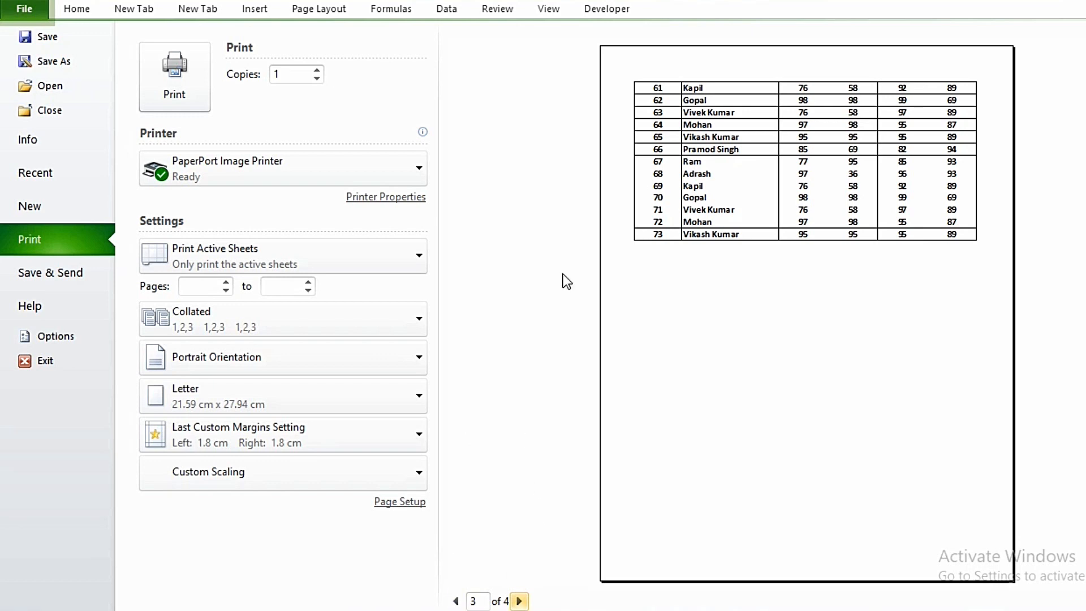
click(455, 601)
click(455, 601)
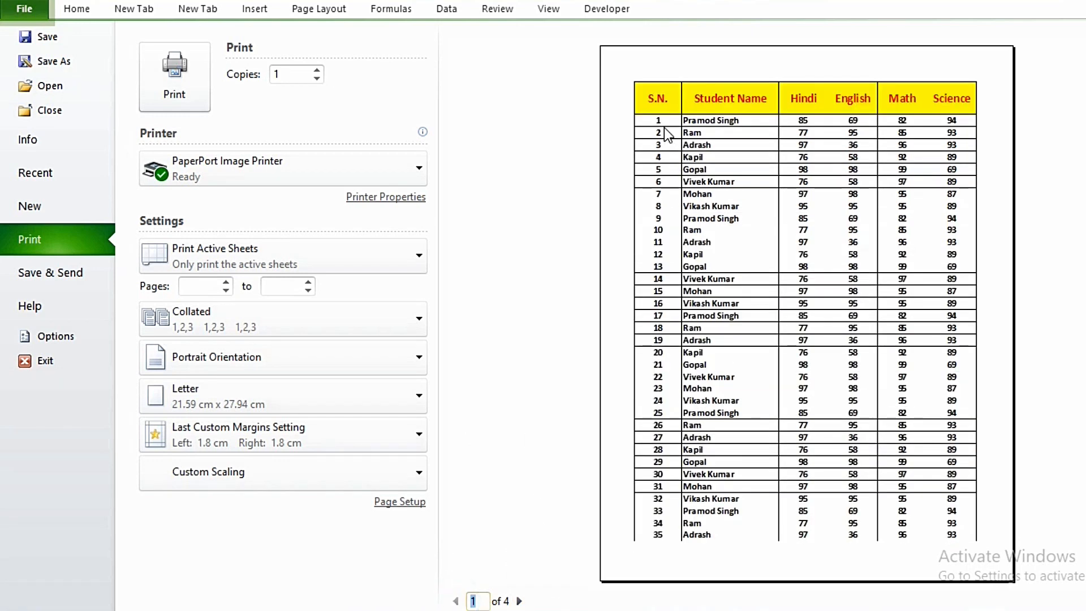
click(520, 601)
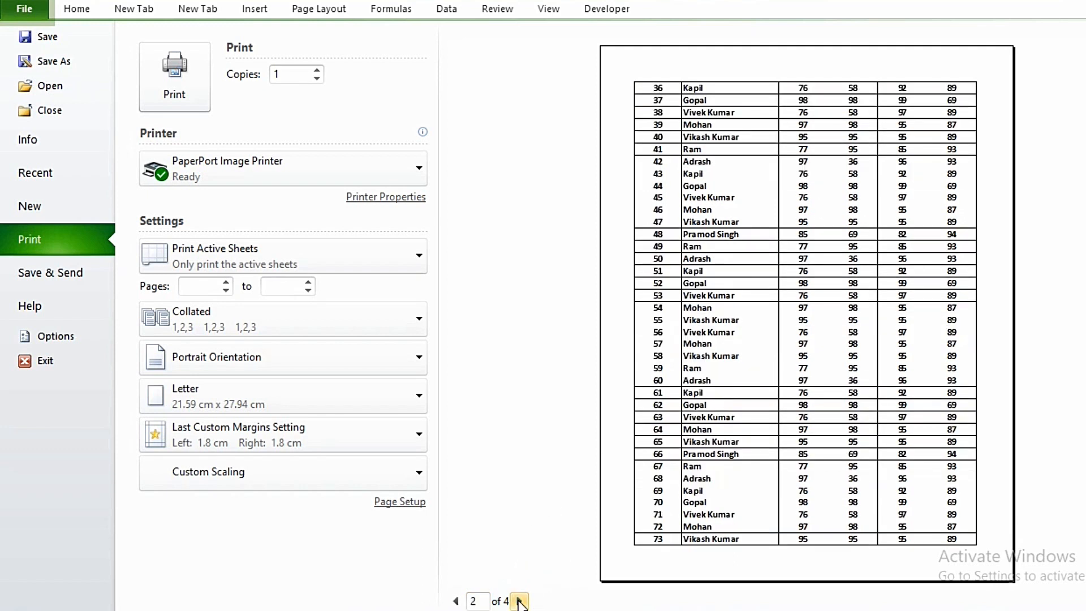
click(519, 601)
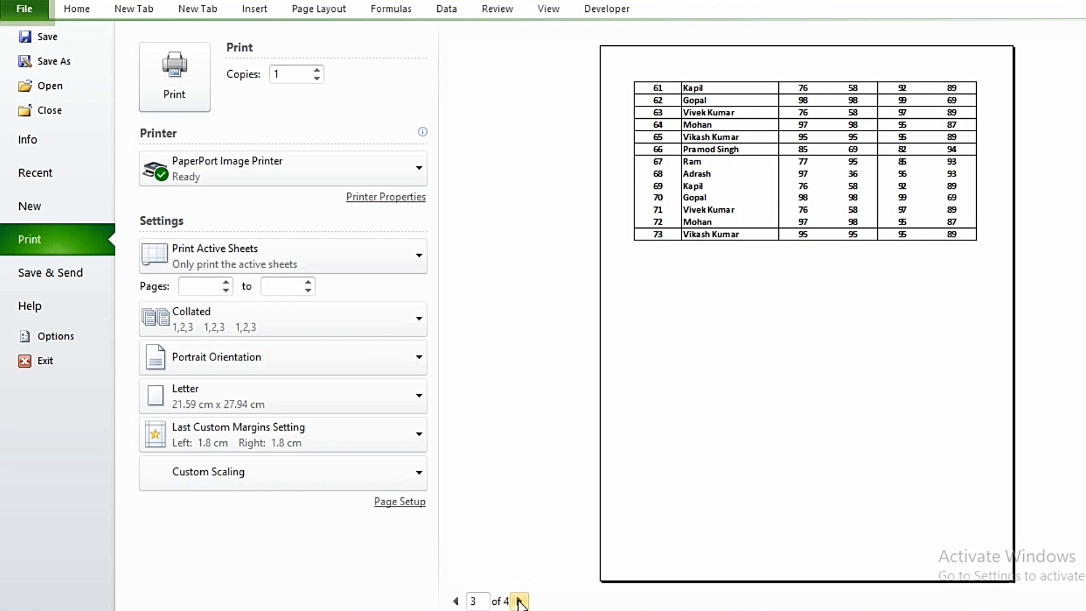
click(312, 9)
Step: Set header row 1 ($1:$1) as the print title row to repeat at the top of every page
click(729, 450)
click(670, 475)
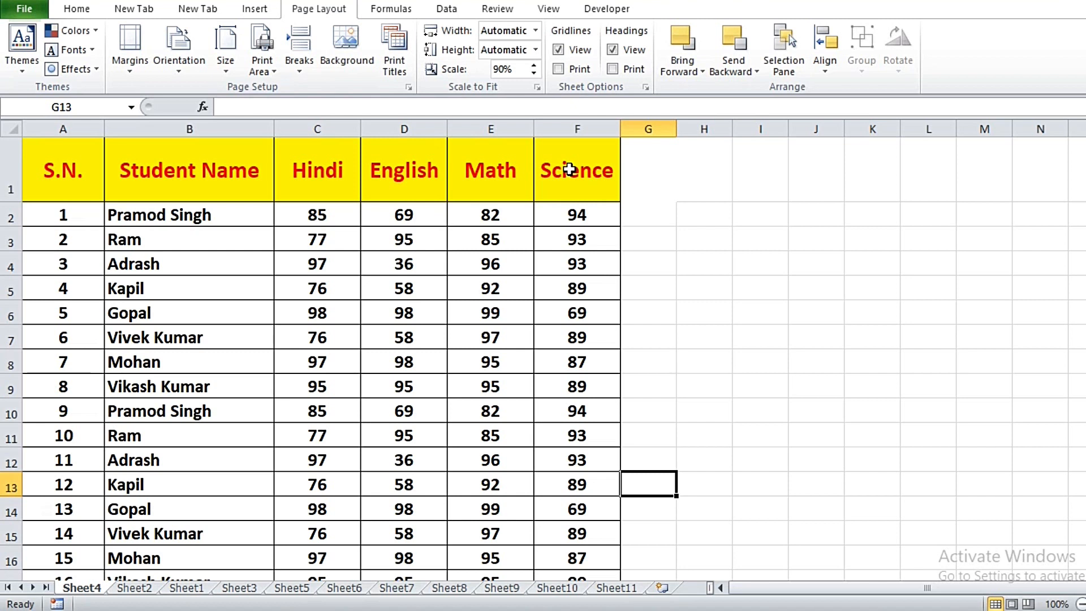
click(396, 70)
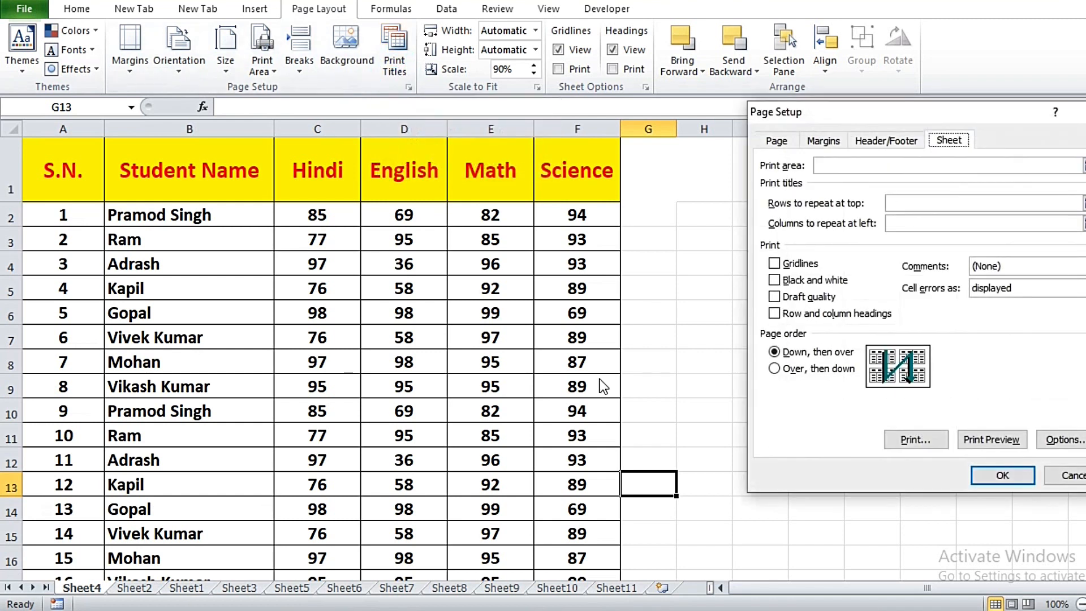
click(935, 204)
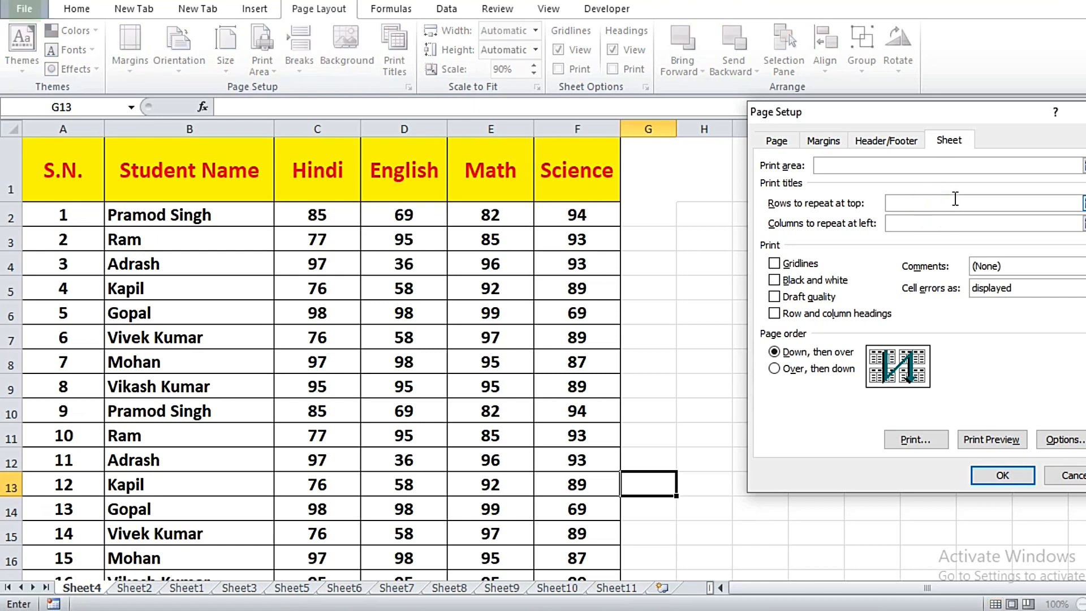
click(14, 170)
click(1005, 476)
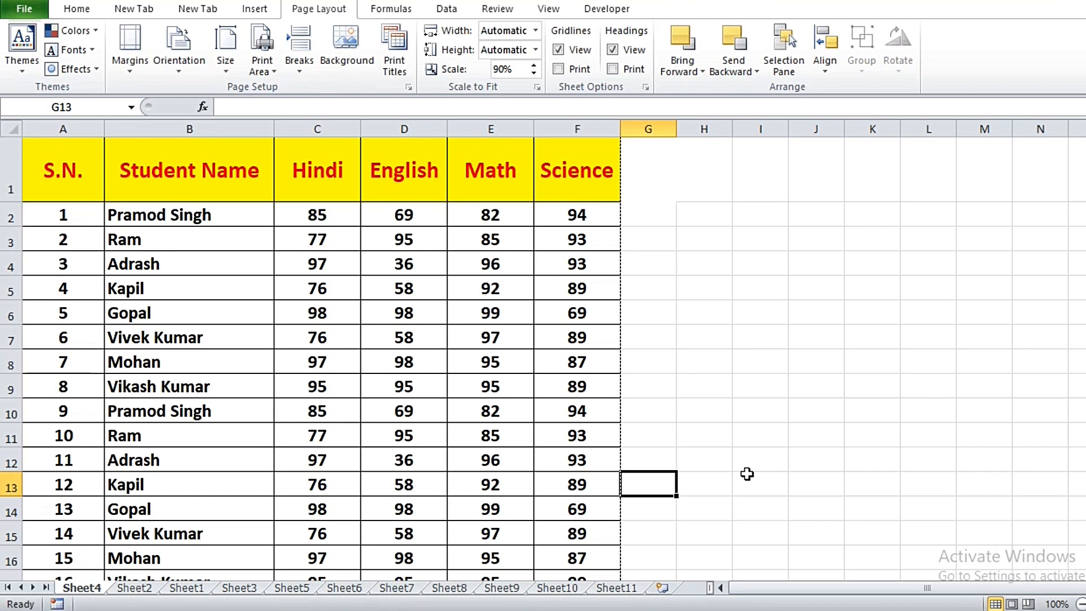
Step: Check the repeated header on pages 1 to 3 in print preview and go back to the worksheet
key(ctrl+p)
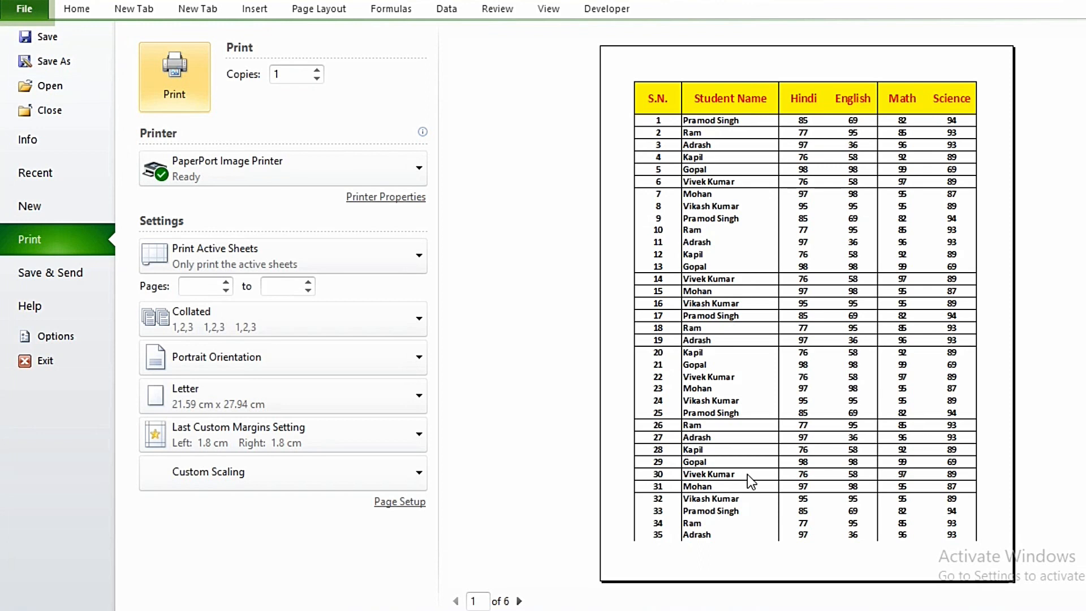
click(520, 601)
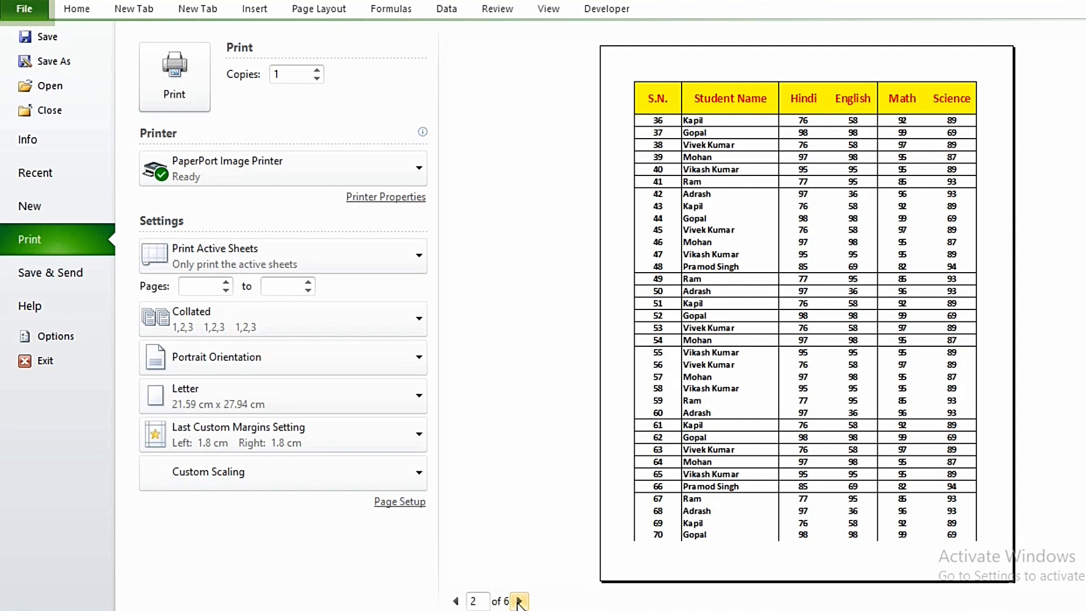
click(520, 602)
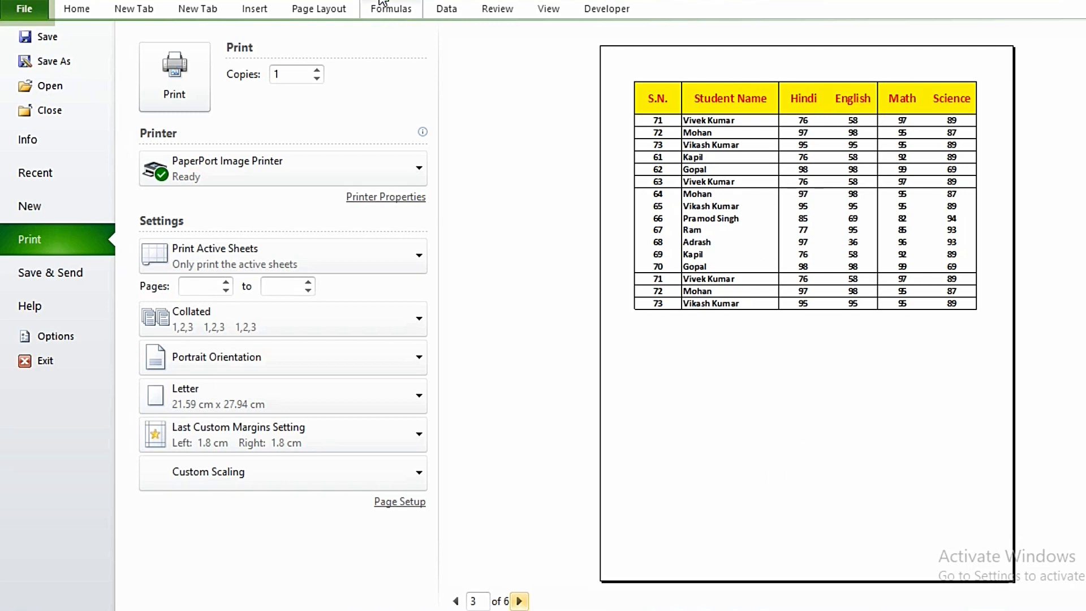
click(328, 9)
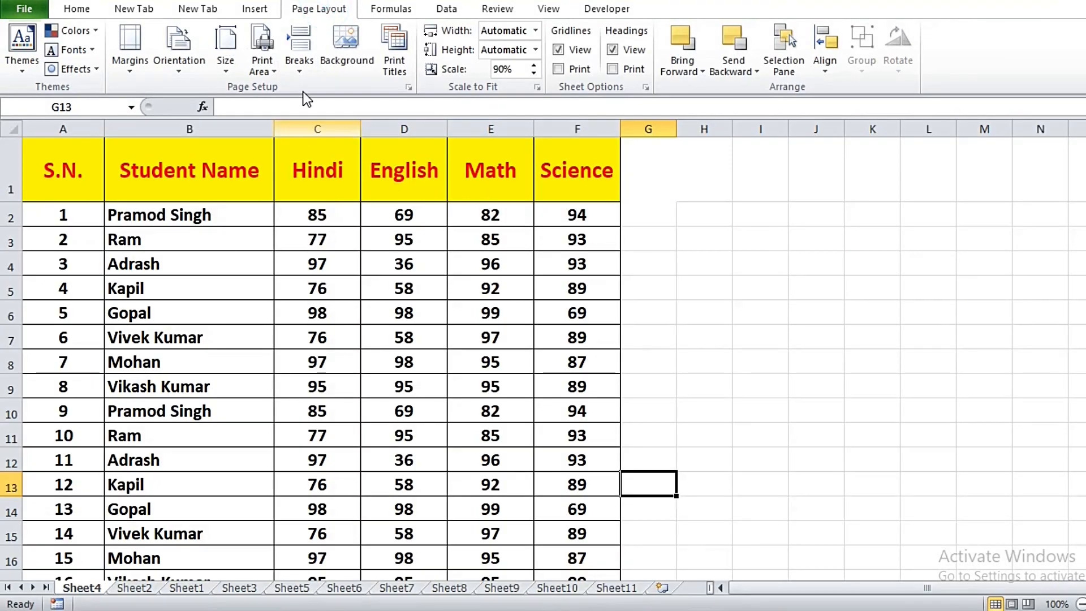
Step: Remove the $1:$1 entry from the rows to repeat at top in the page setup
click(398, 70)
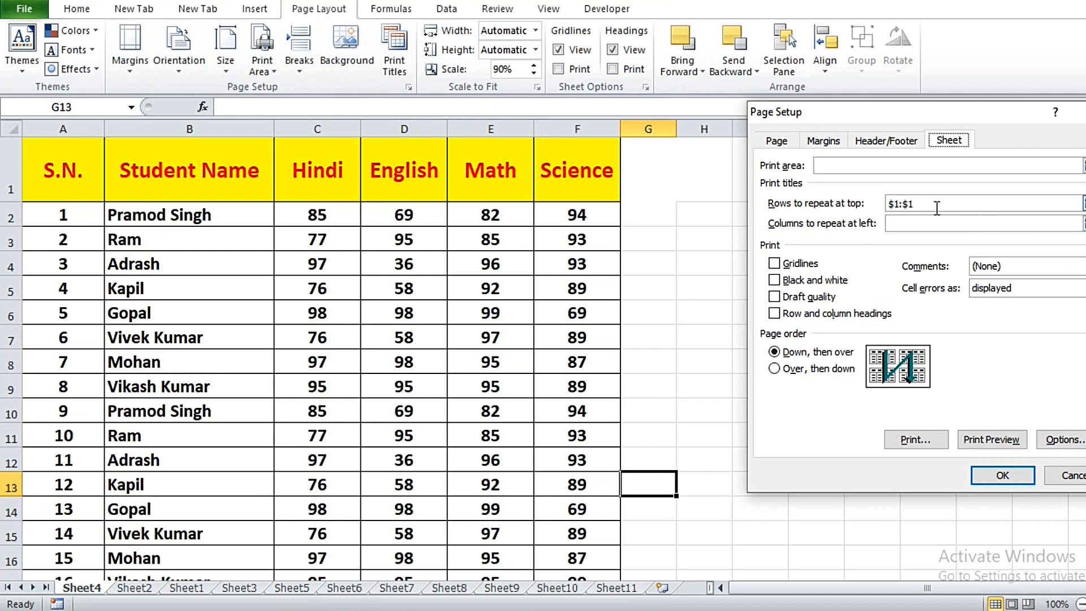
drag(926, 204, 886, 205)
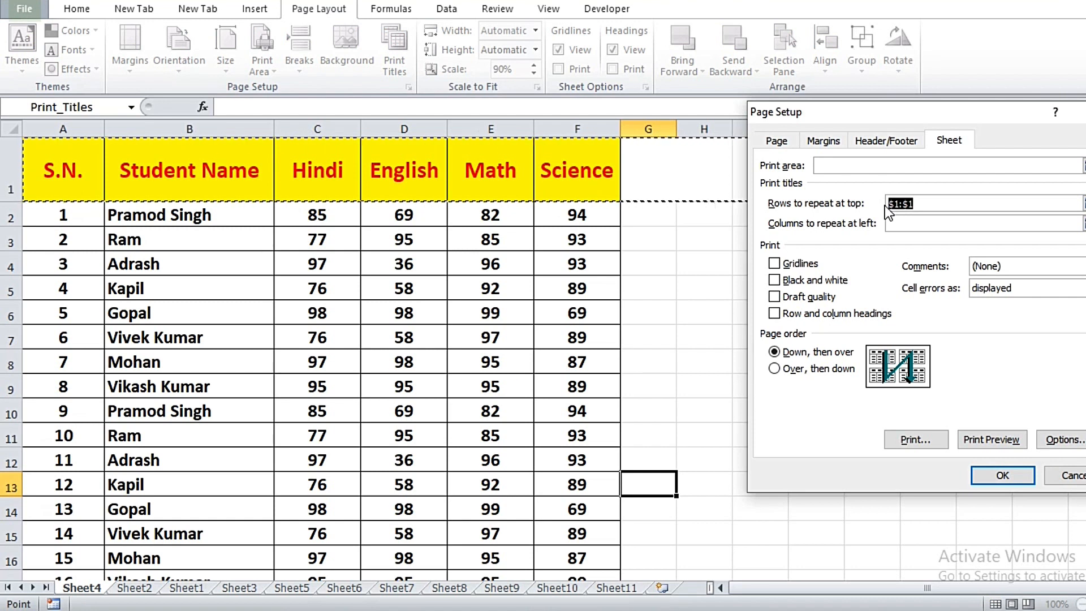
key(BackSpace)
click(1008, 475)
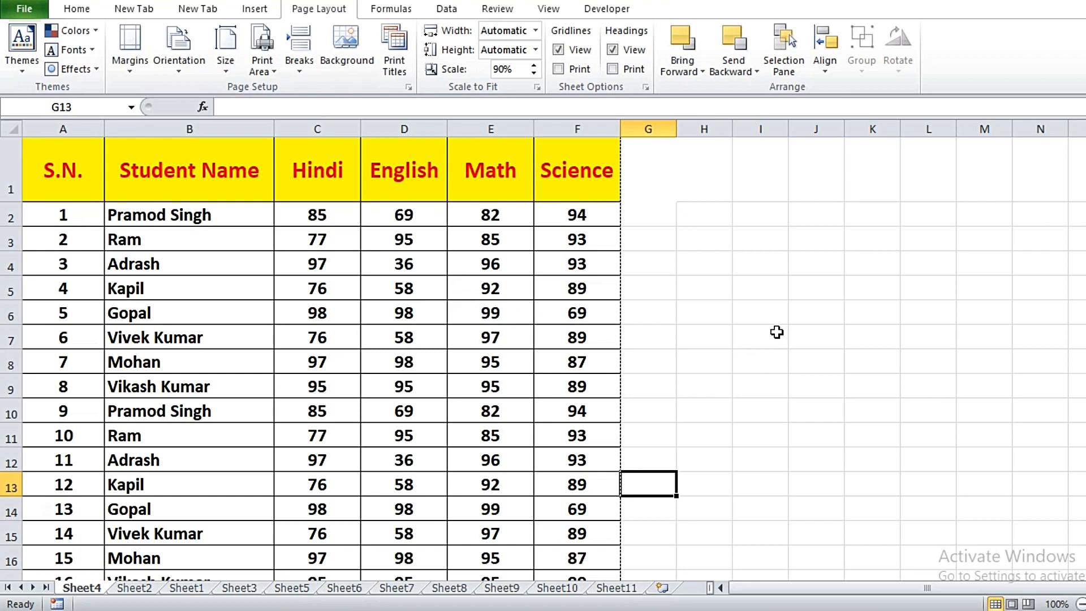
Step: Check the first two pages in print preview without a repeating title row and return to the worksheet
key(ctrl+p)
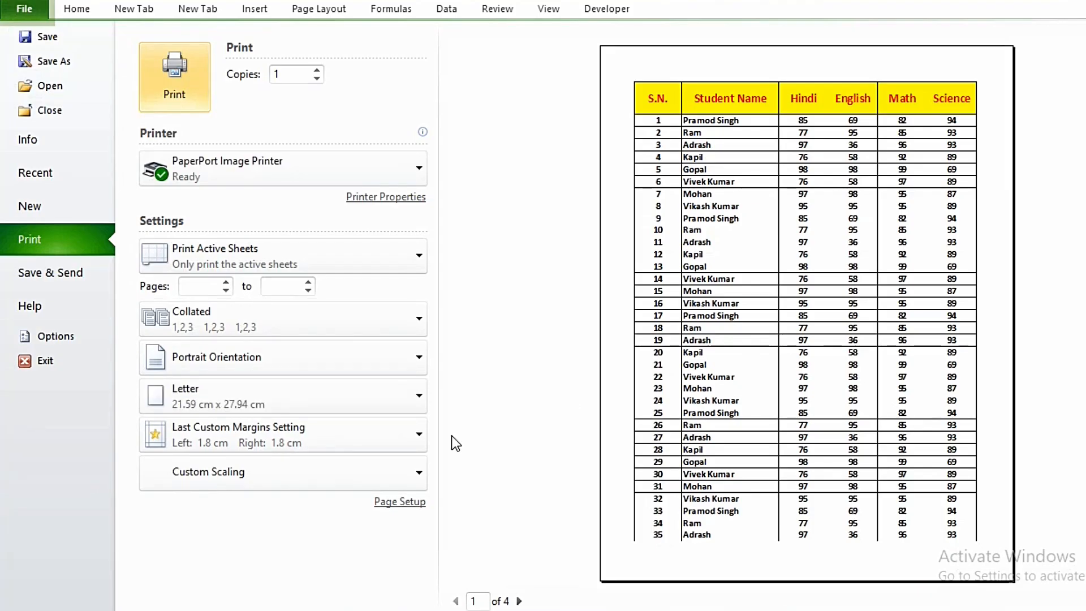
click(519, 601)
key(Escape)
click(704, 383)
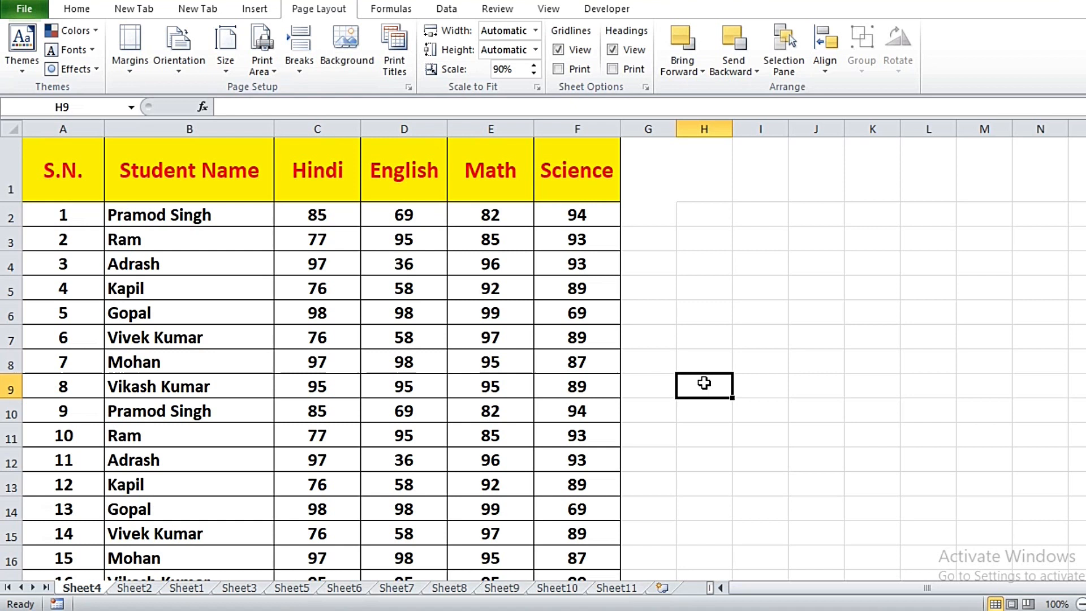